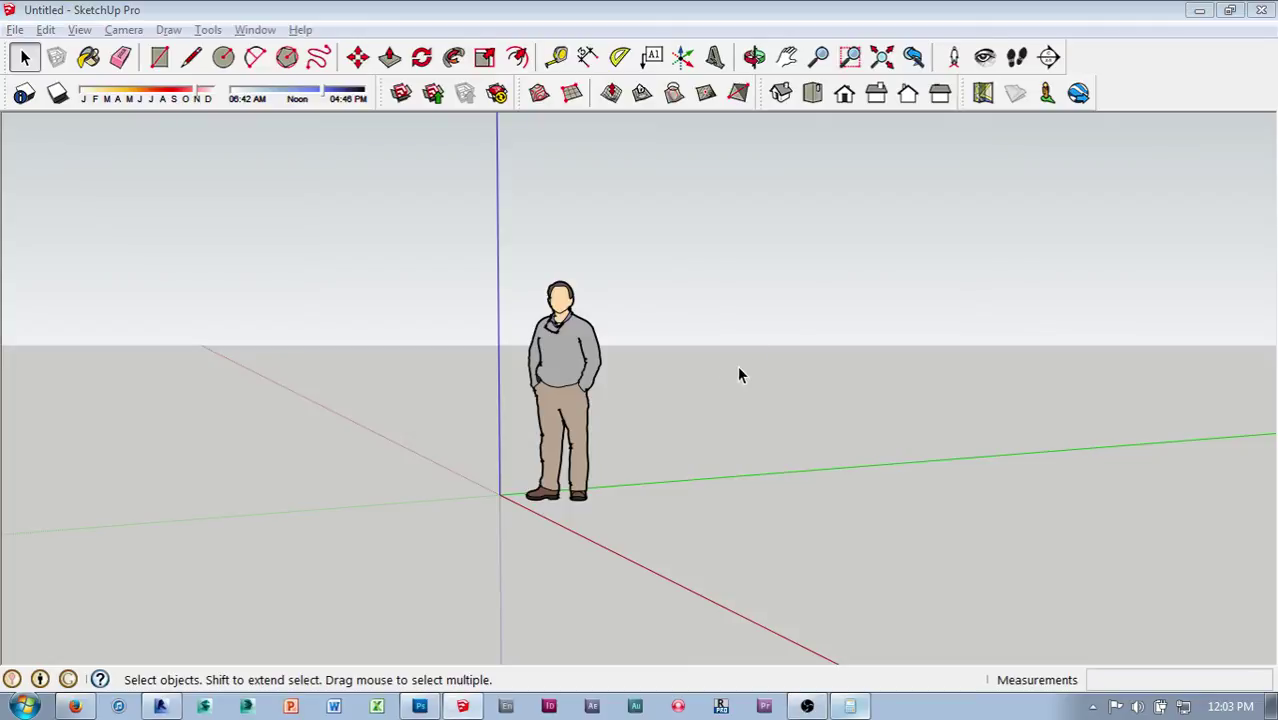
- Orbit the view around the default person figure to see it from other sides
middle_click_drag(740, 385, 875, 355)
left_click_drag(875, 355, 337, 344)
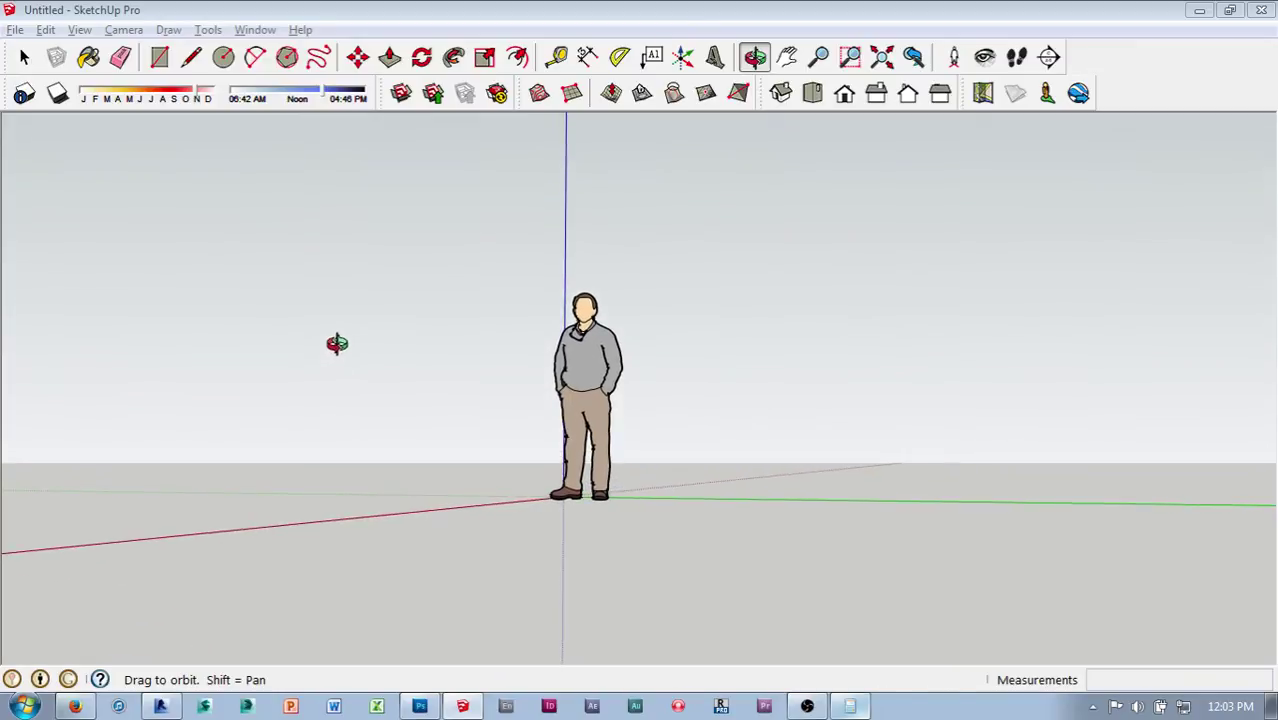
key("space")
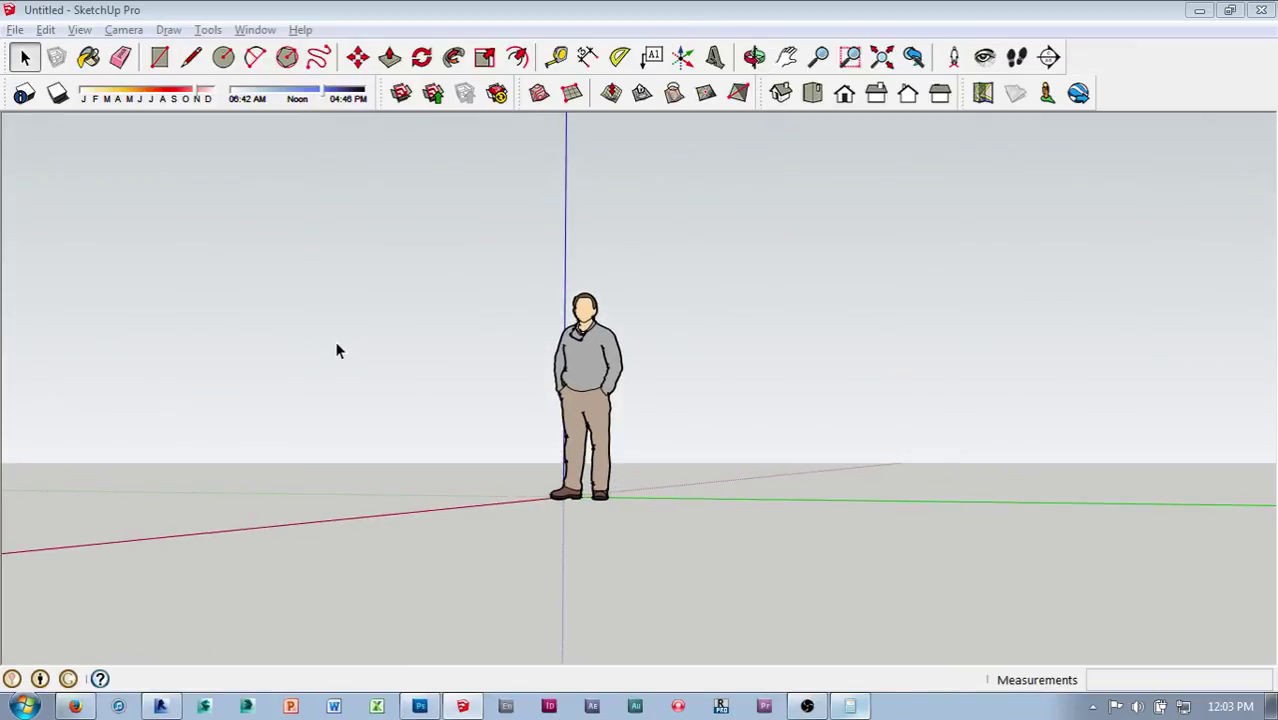
key("o")
left_click_drag(337, 348, 502, 386)
- Delete the person figure, leaving only the axes, and orbit the empty scene
key("space")
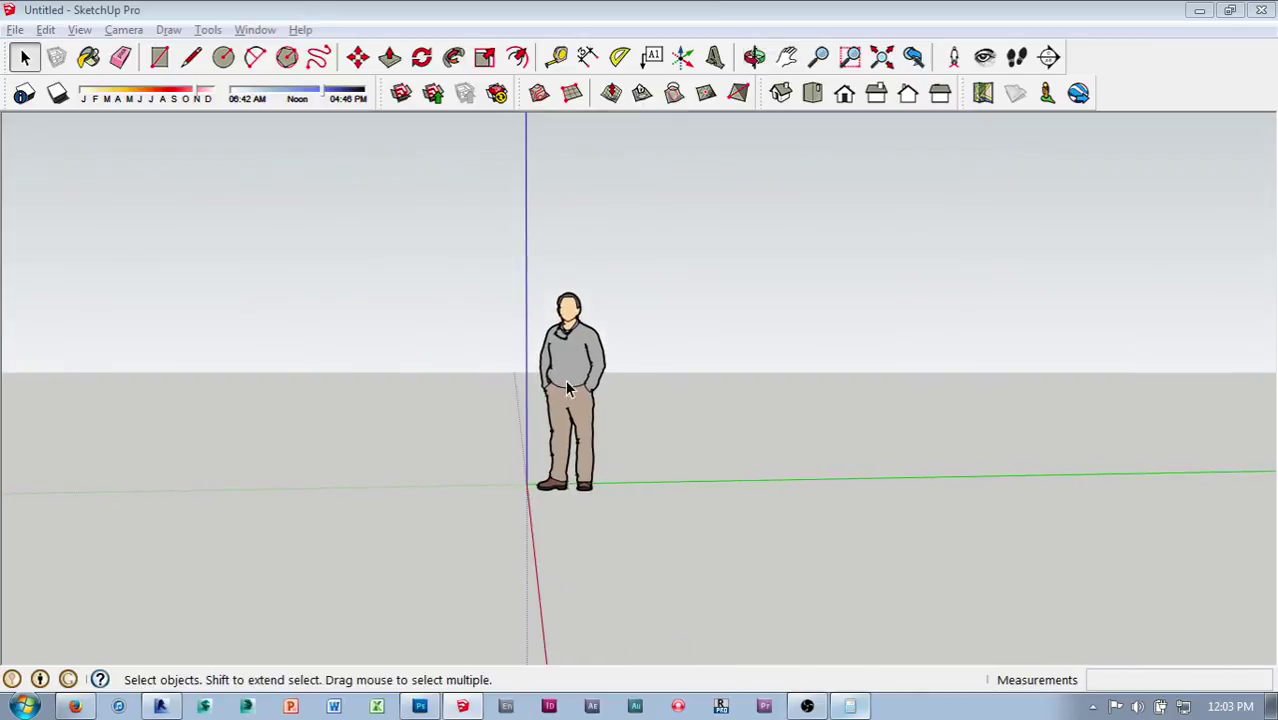
left_click(565, 348)
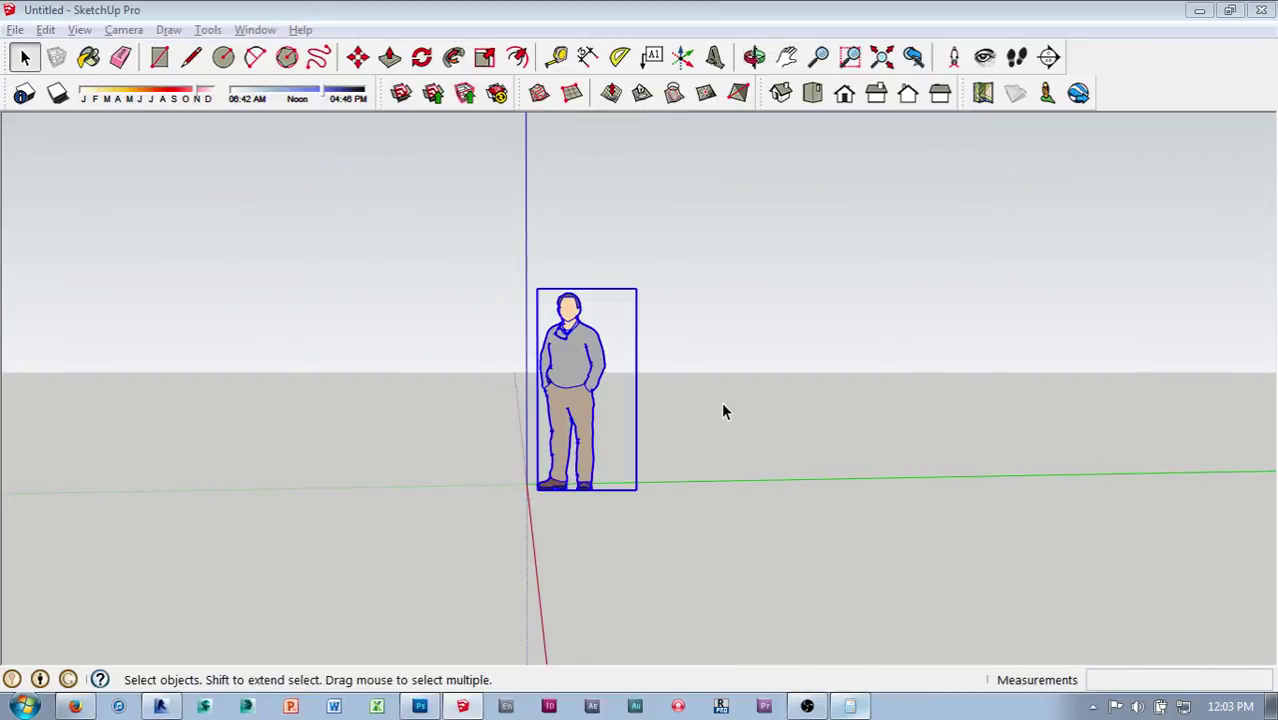
key("Delete")
middle_click_drag(724, 411, 836, 428)
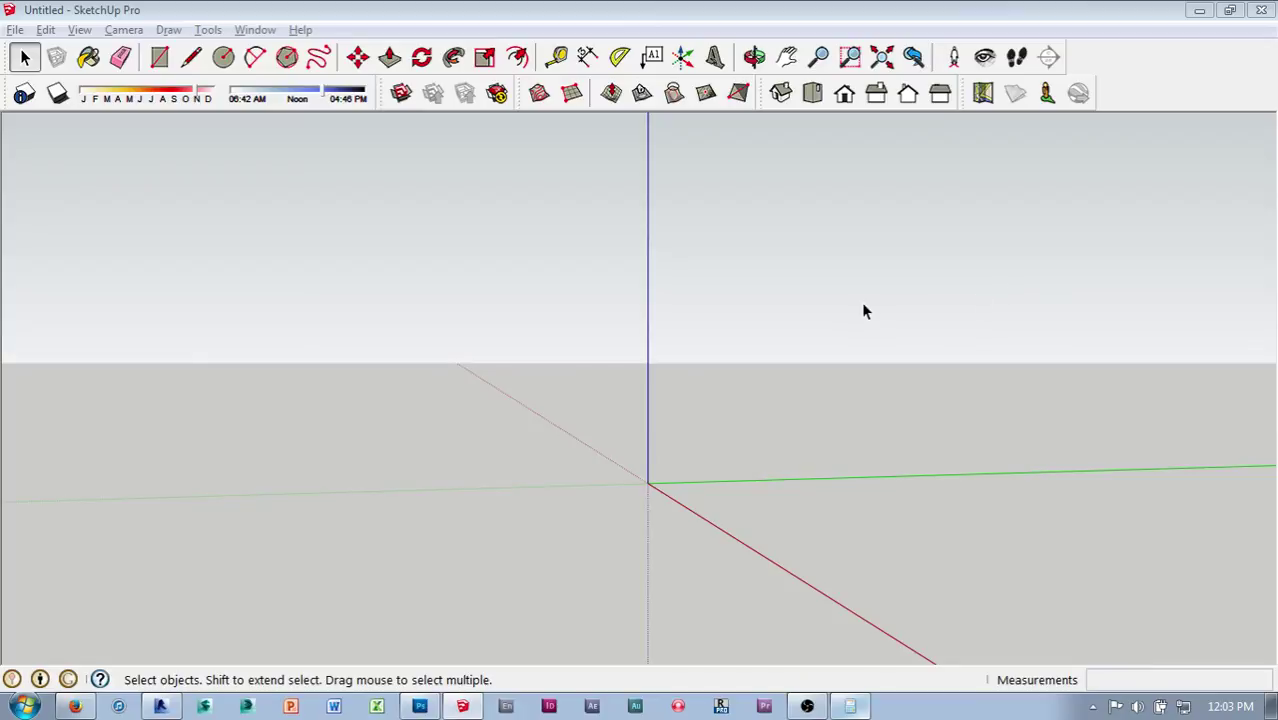
middle_click_drag(757, 344, 665, 345)
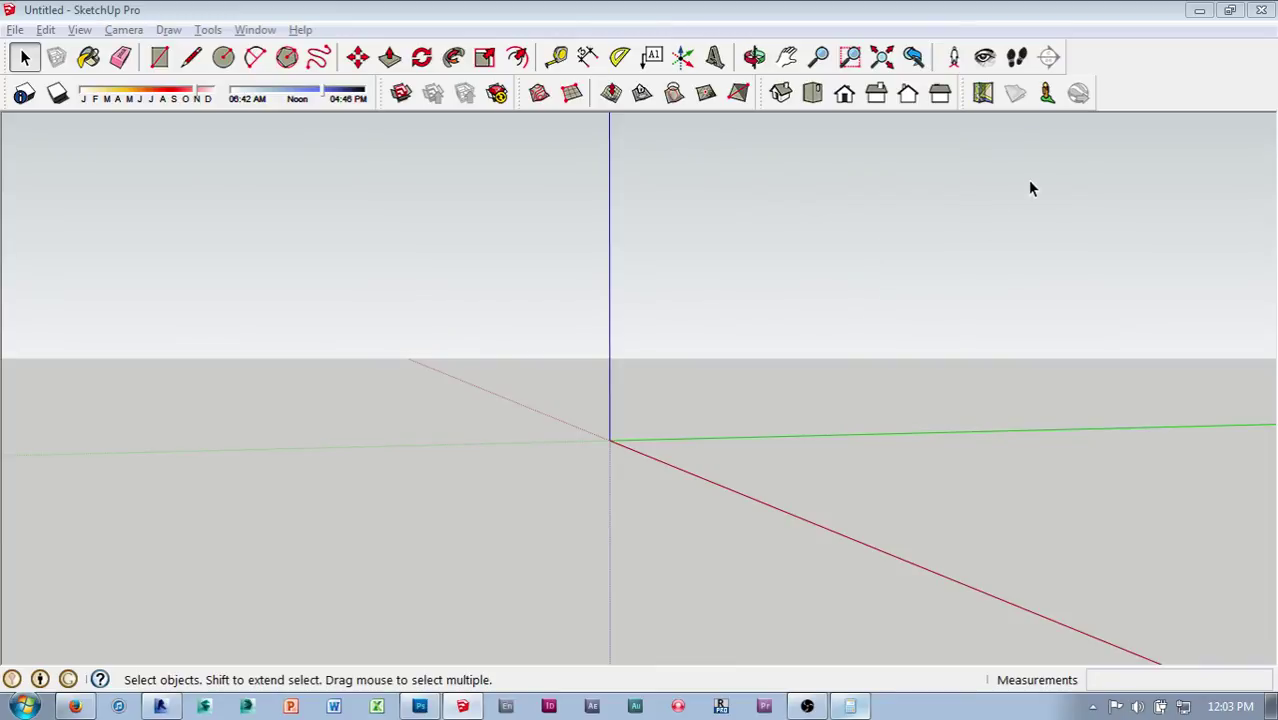
- Open Add Location and pan the satellite map to the Las Pintitas area
left_click(983, 93)
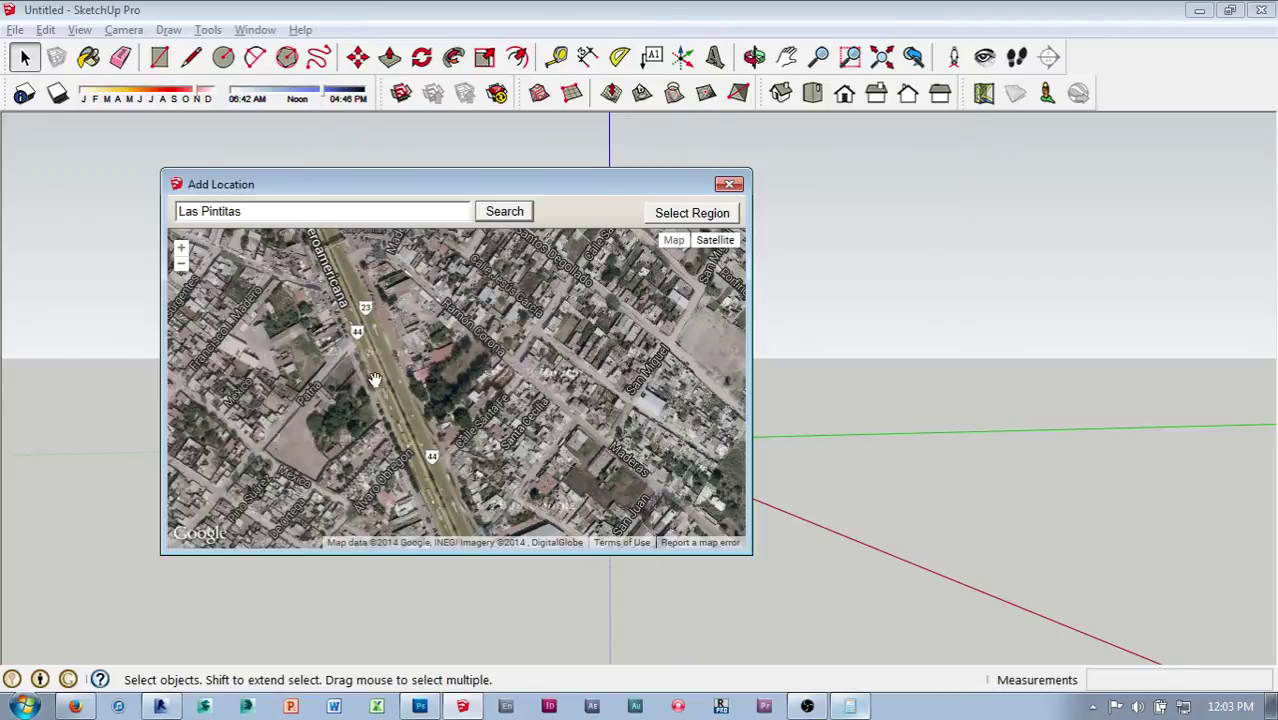
left_click_drag(424, 378, 457, 383)
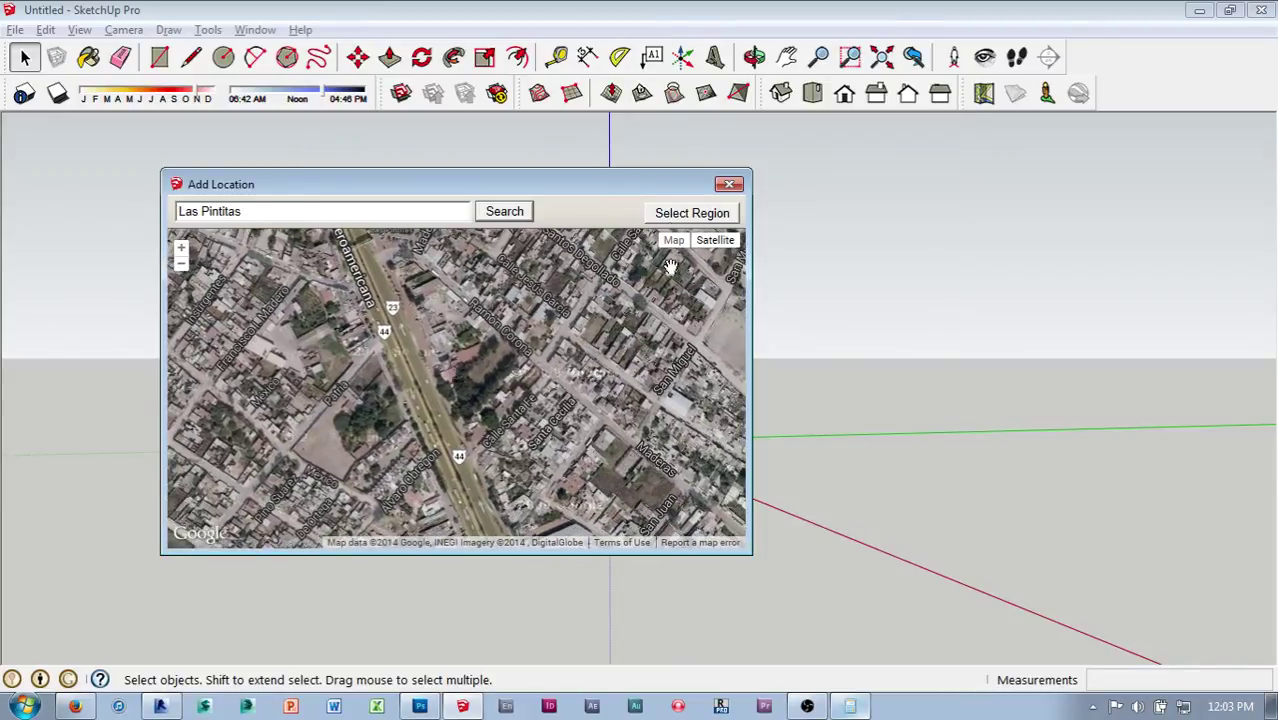
left_click_drag(566, 190, 733, 200)
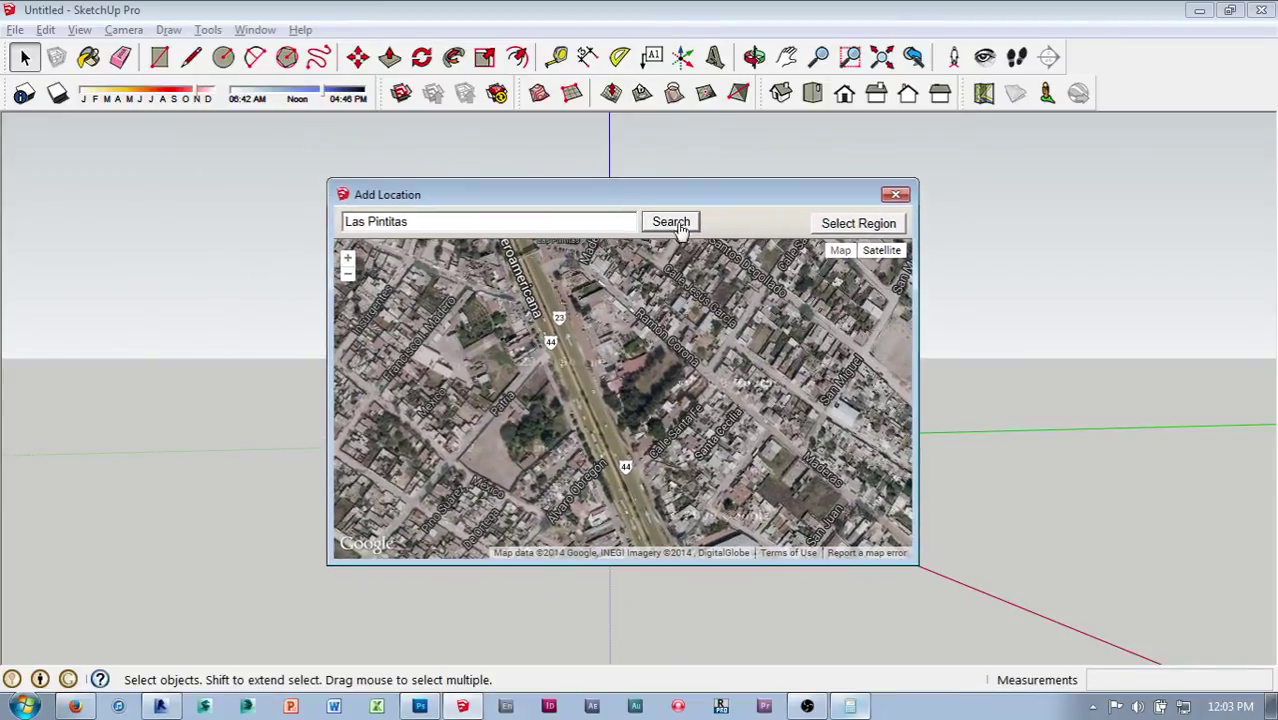
- Mark a region around Las Pintitas, adjust its corners, and grab it into the model
left_click(826, 225)
left_click_drag(864, 289, 858, 256)
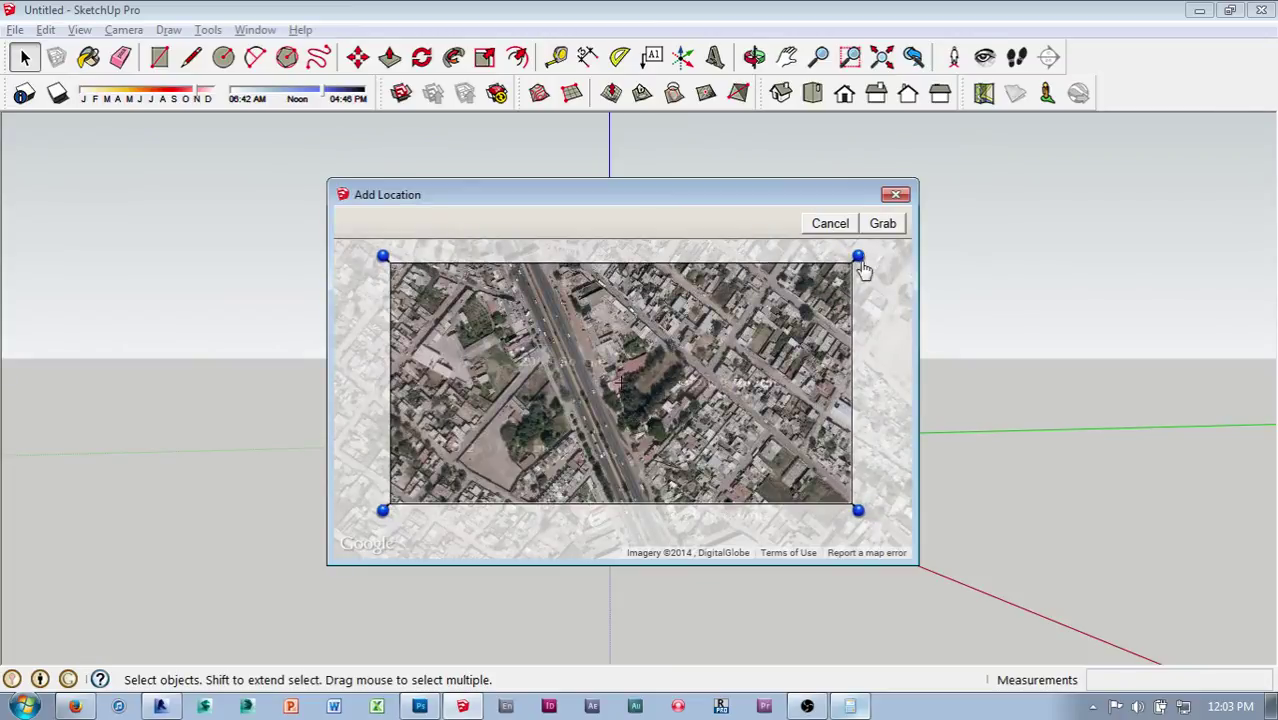
left_click_drag(383, 510, 461, 507)
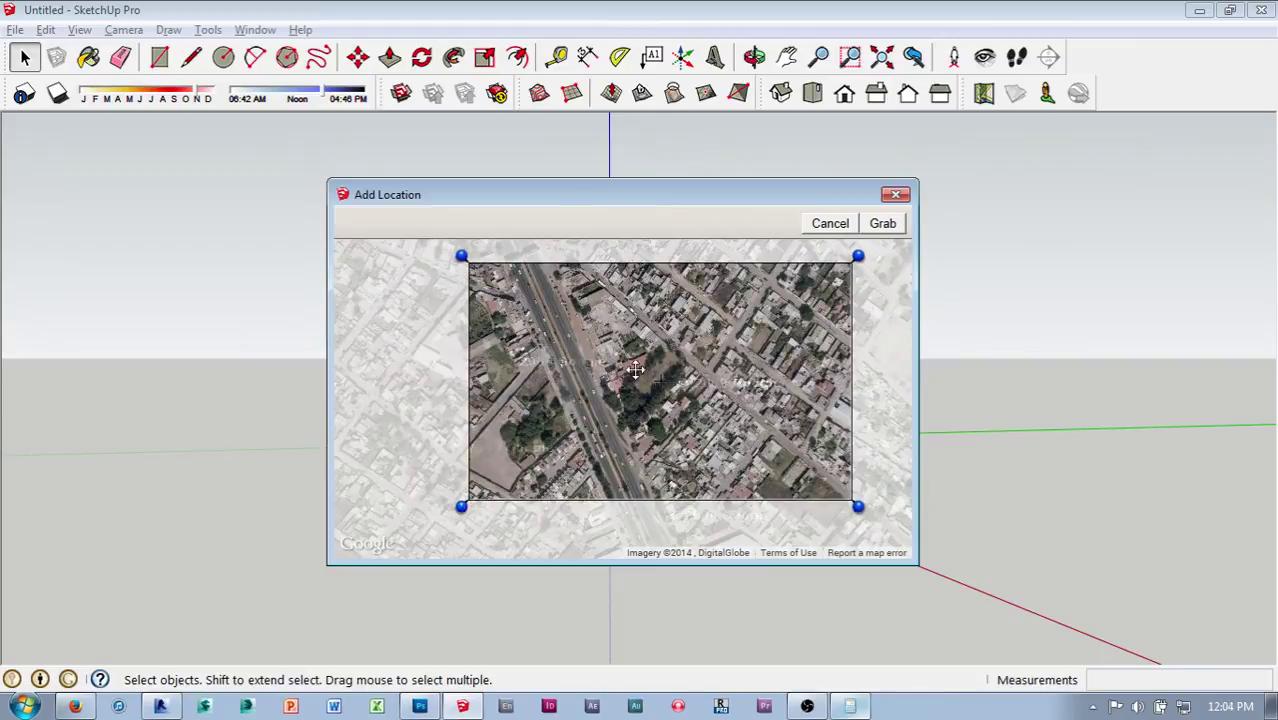
left_click(885, 225)
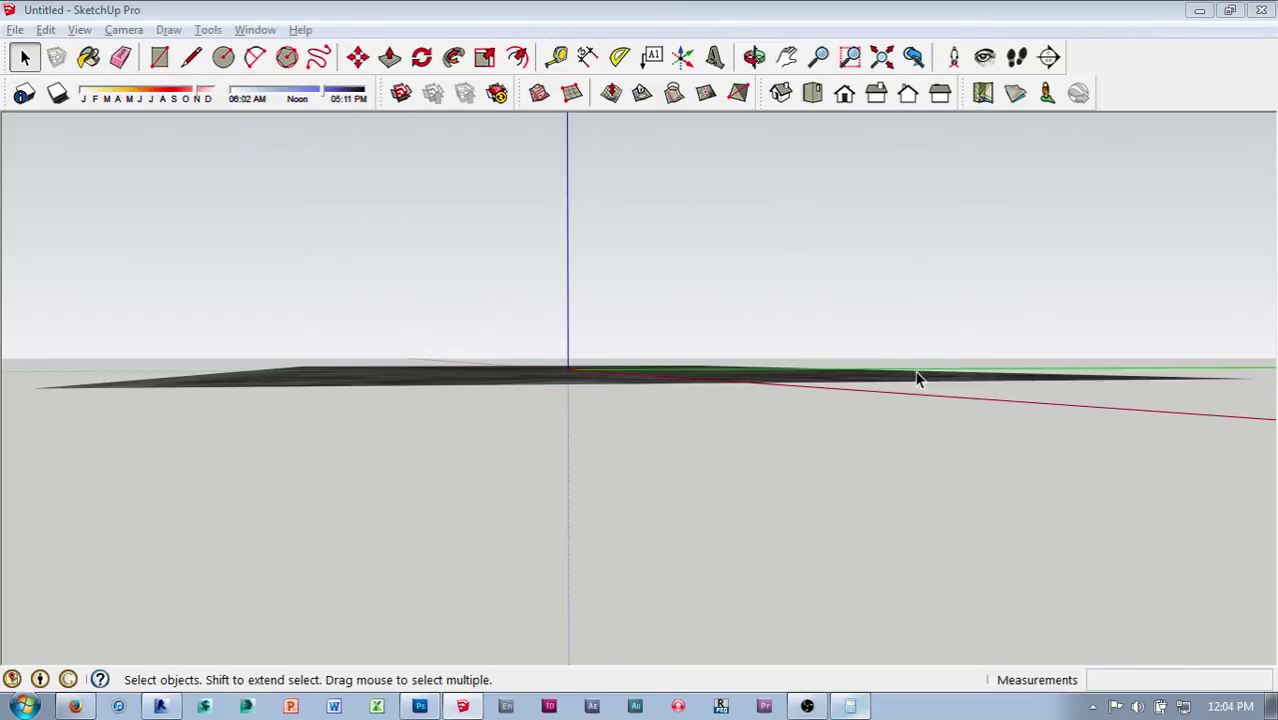
- Look down on the imported map and tape-measure across it from its left corner
middle_click_drag(790, 275, 414, 447)
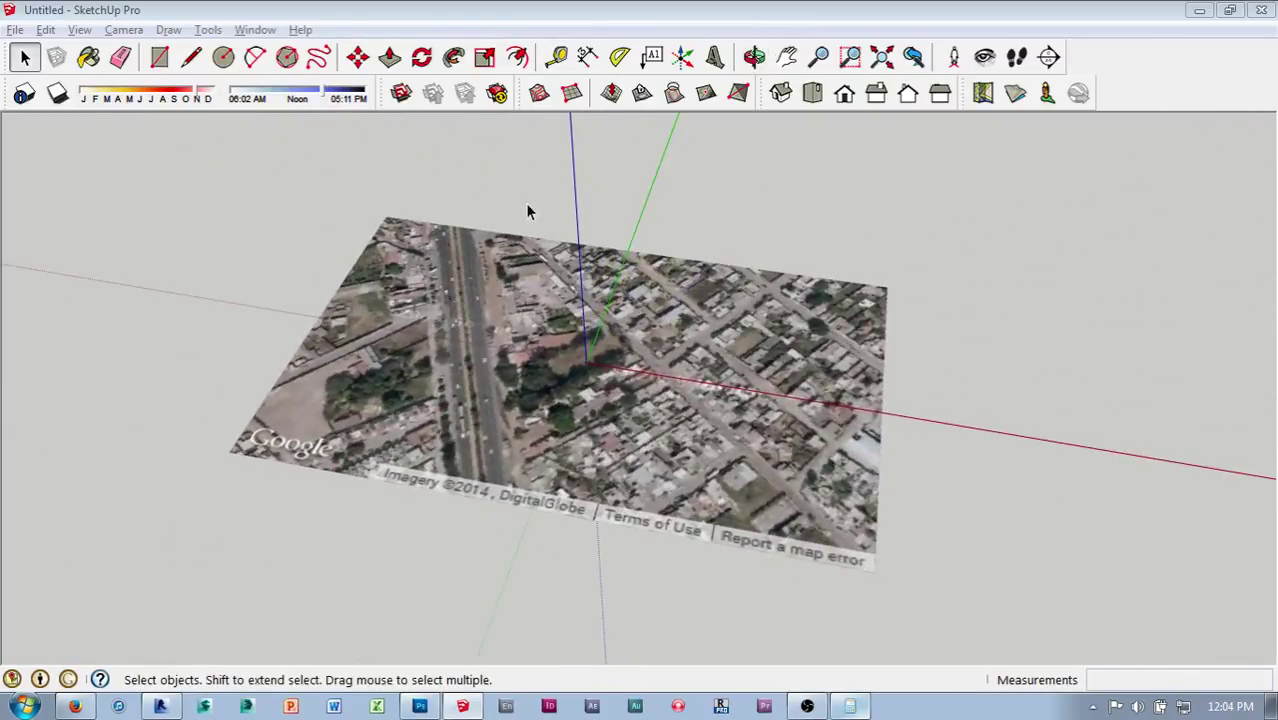
left_click(556, 56)
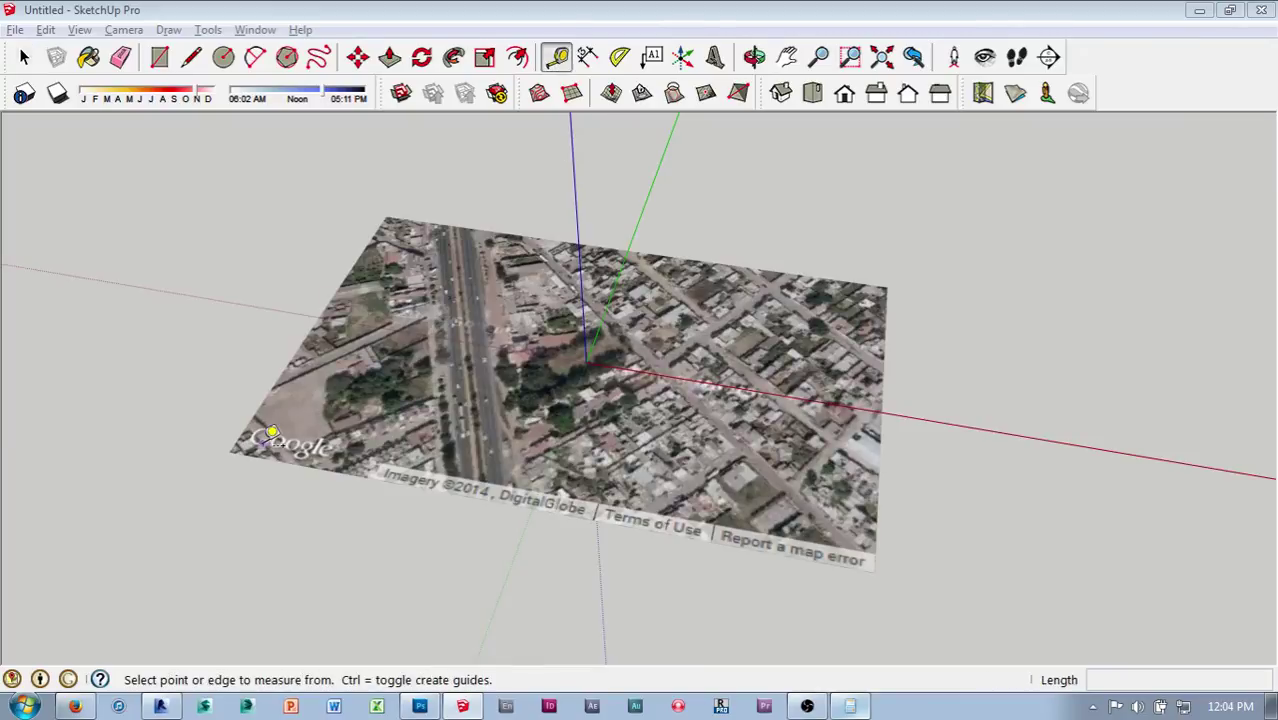
left_click(232, 450)
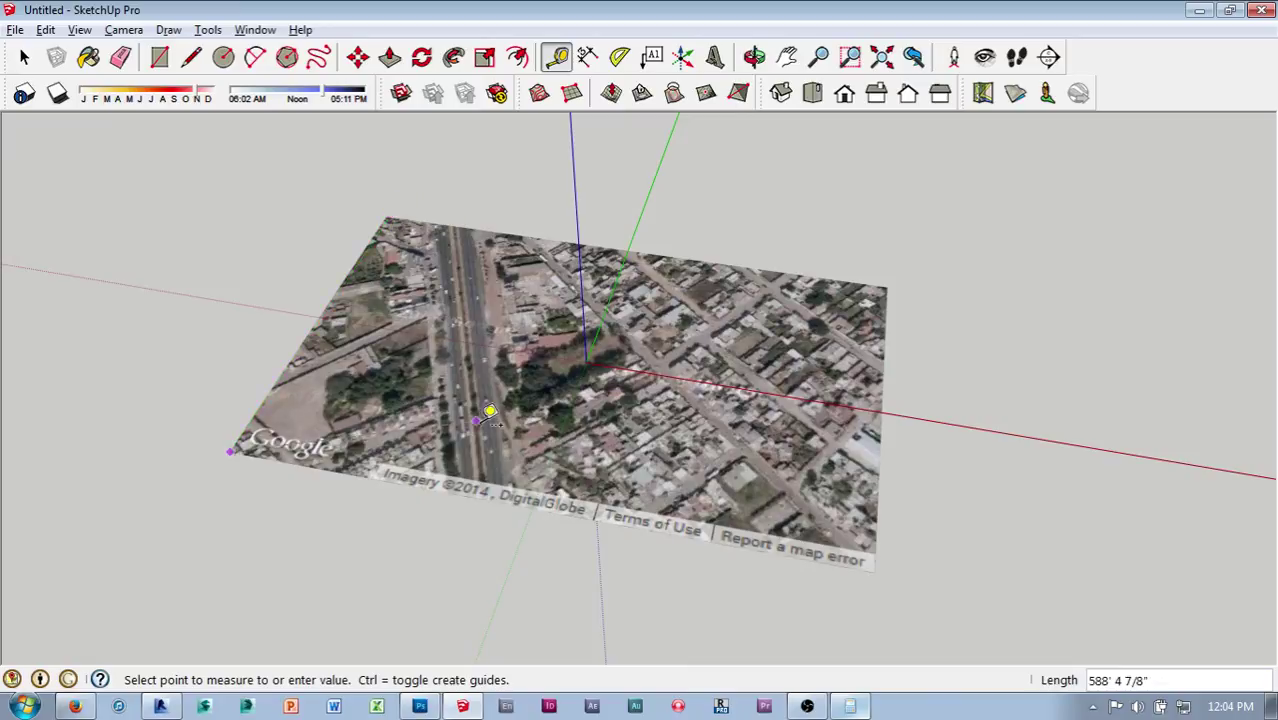
key("Escape")
- Orbit around the flat map plane to view it from other angles
key("space")
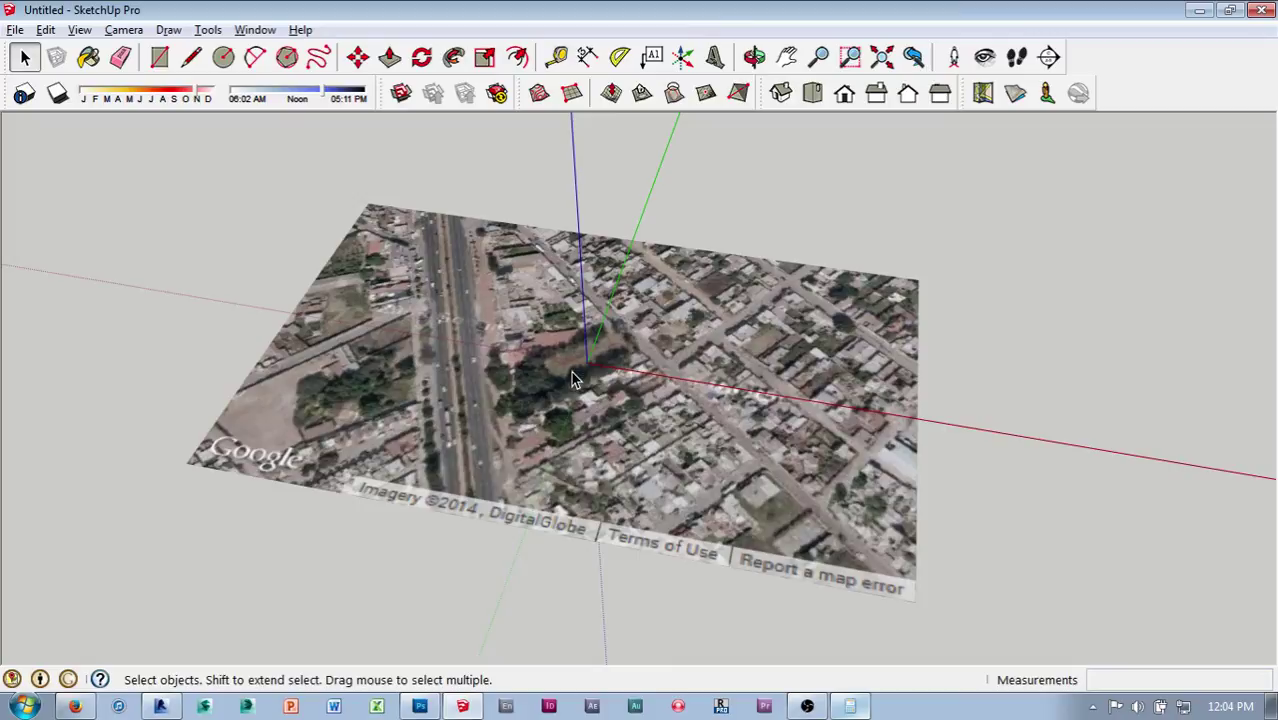
middle_click_drag(571, 371, 830, 270)
middle_click_drag(477, 487, 700, 330)
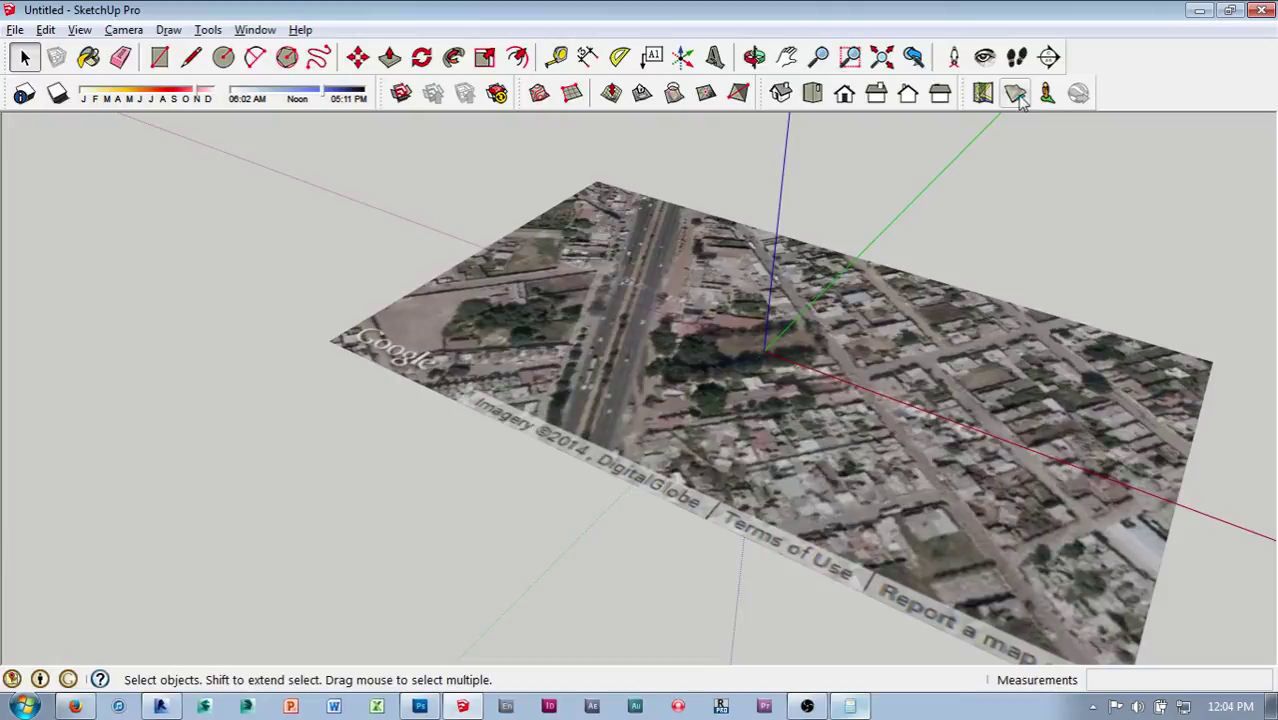
- Toggle on the Google terrain and orbit to inspect the terrain surface from above
left_click(1016, 94)
mouse_move(858, 285)
middle_mouse_down()
mouse_move(905, 212)
mouse_move(957, 313)
mouse_move(788, 385)
middle_mouse_up()
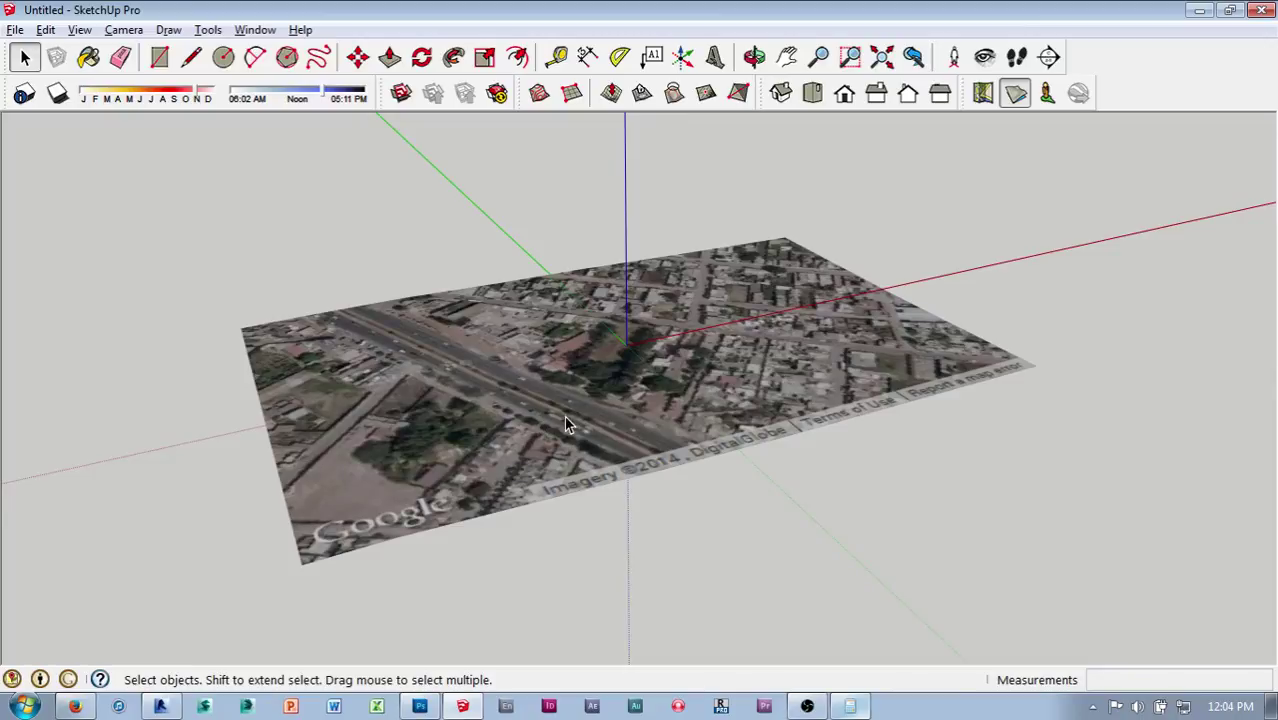
middle_click_drag(564, 423, 553, 400)
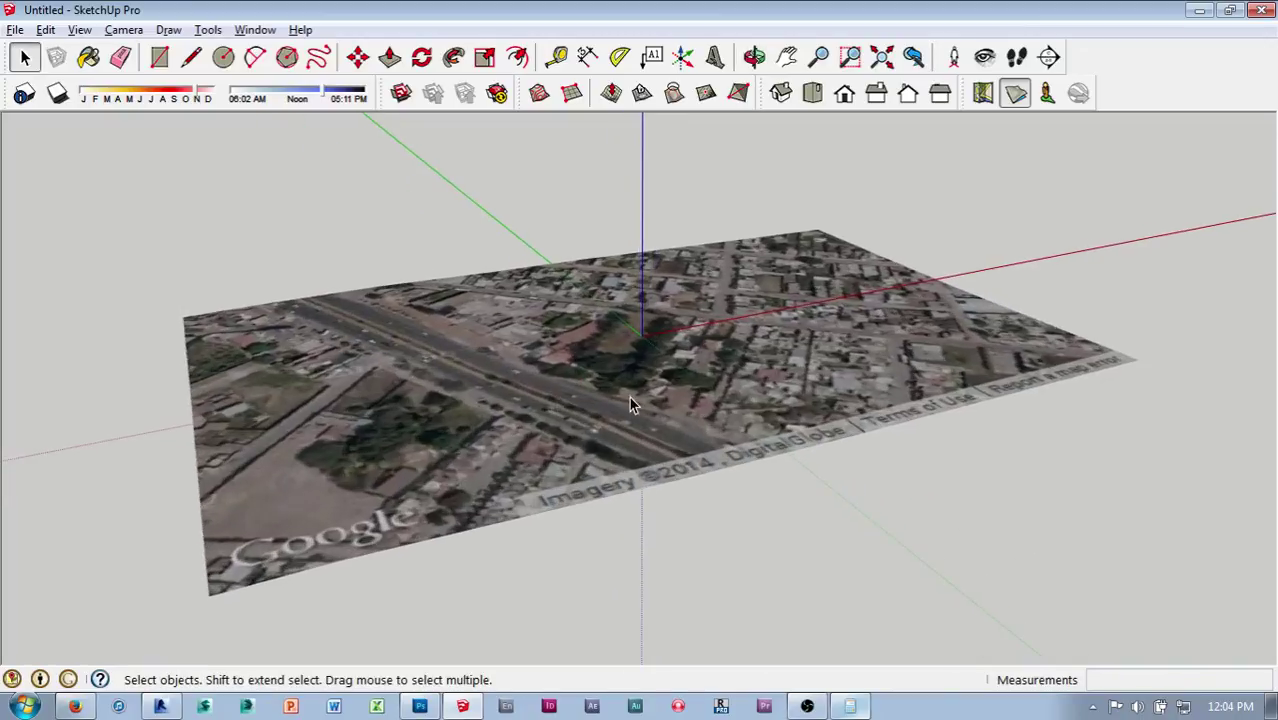
- Unlock the terrain map group and delete it from the model
left_click(529, 391)
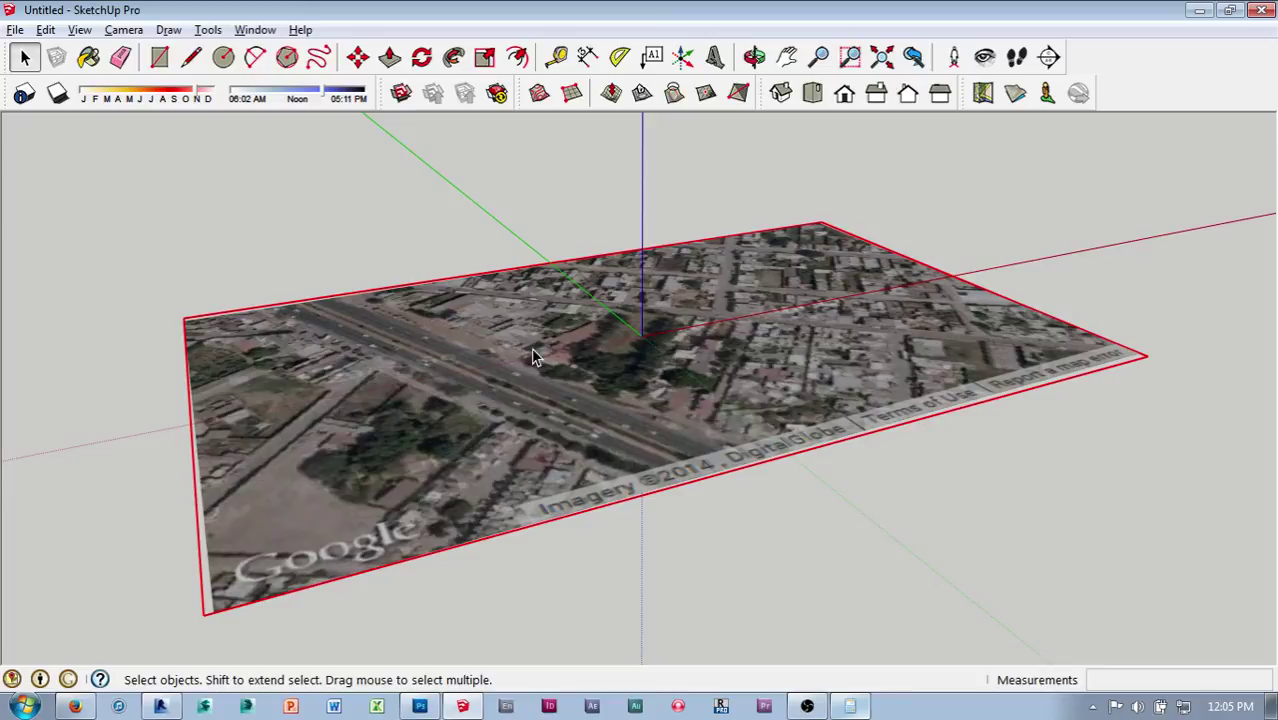
right_click(420, 358)
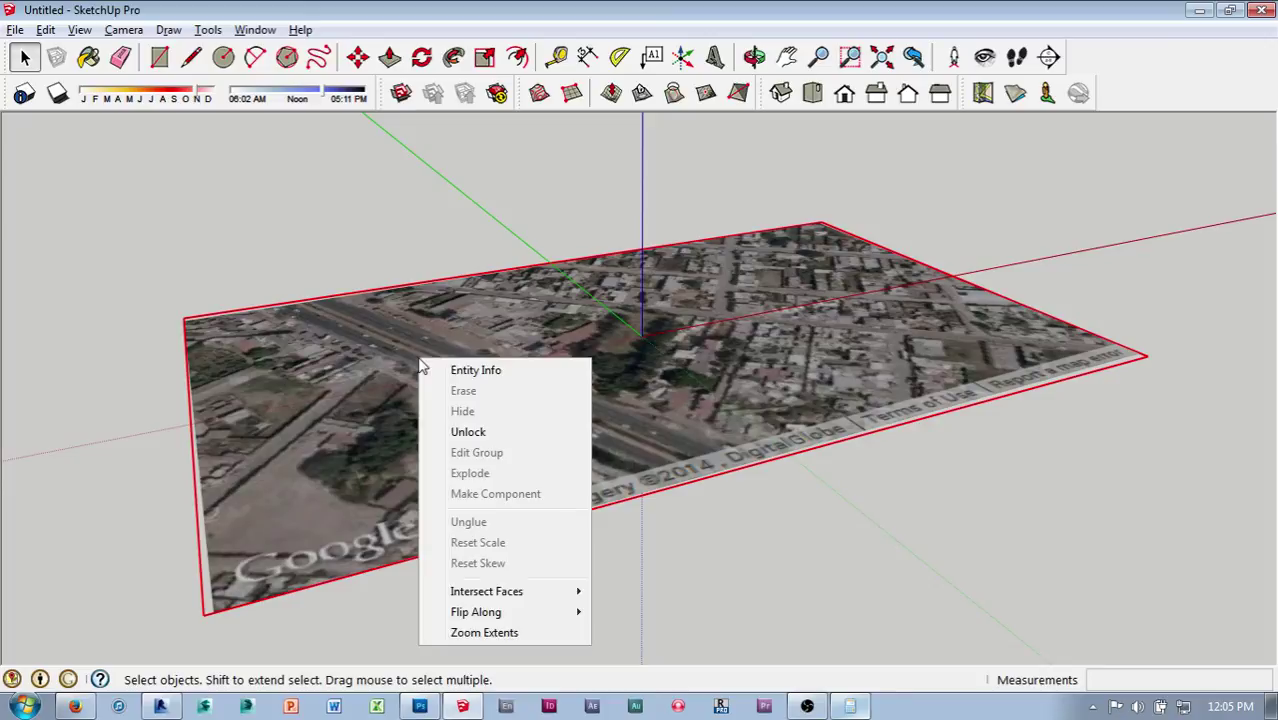
left_click(482, 432)
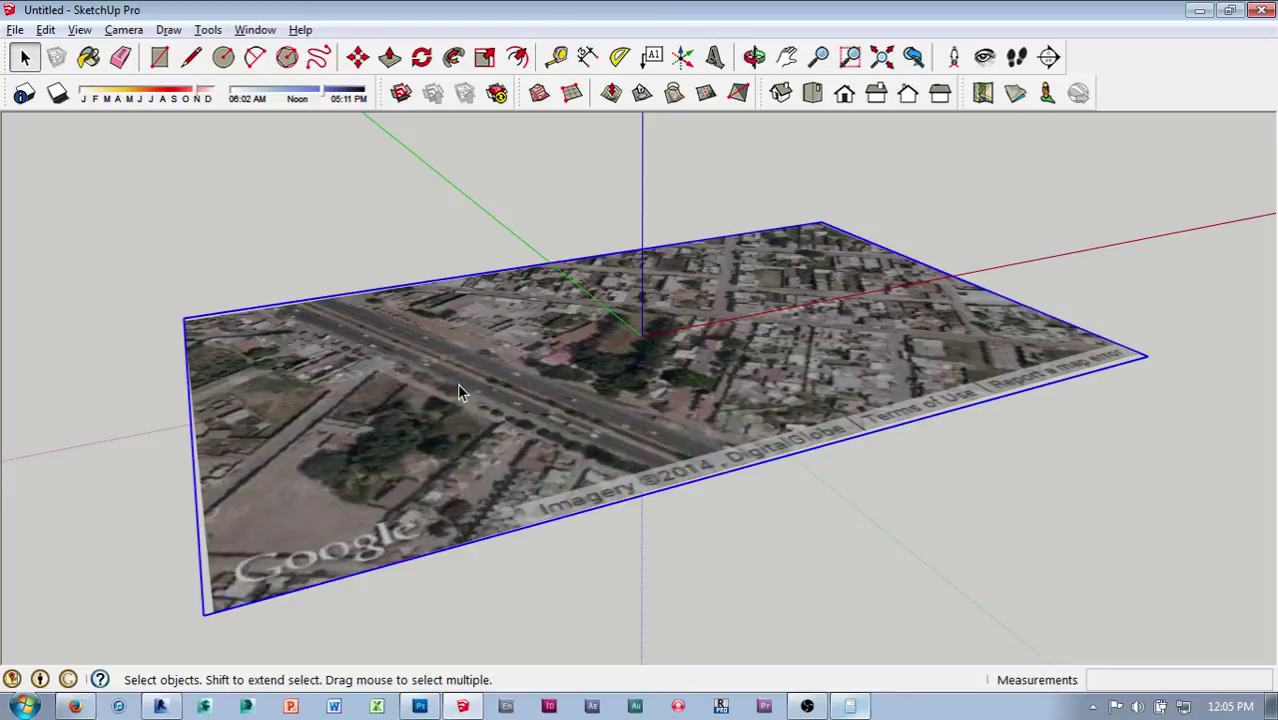
key("Delete")
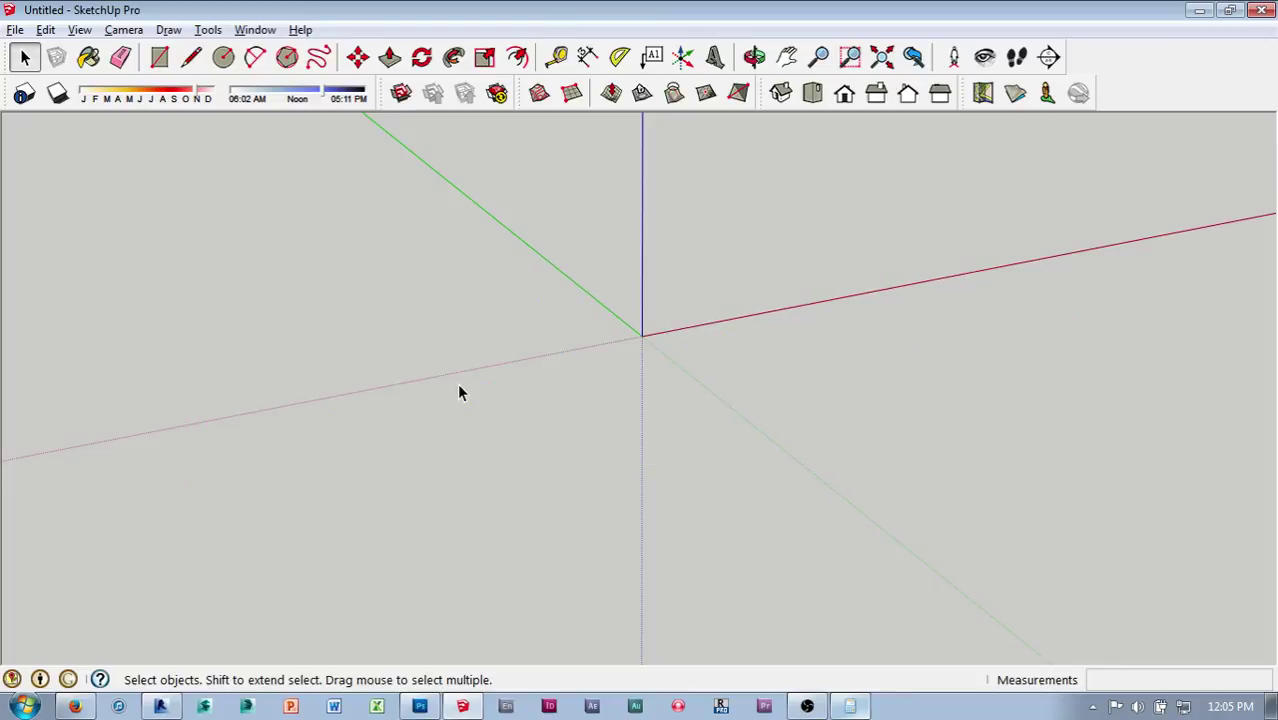
- Toggle the Google terrain back on, deselect it, and orbit around the imagery plane
left_click(1017, 93)
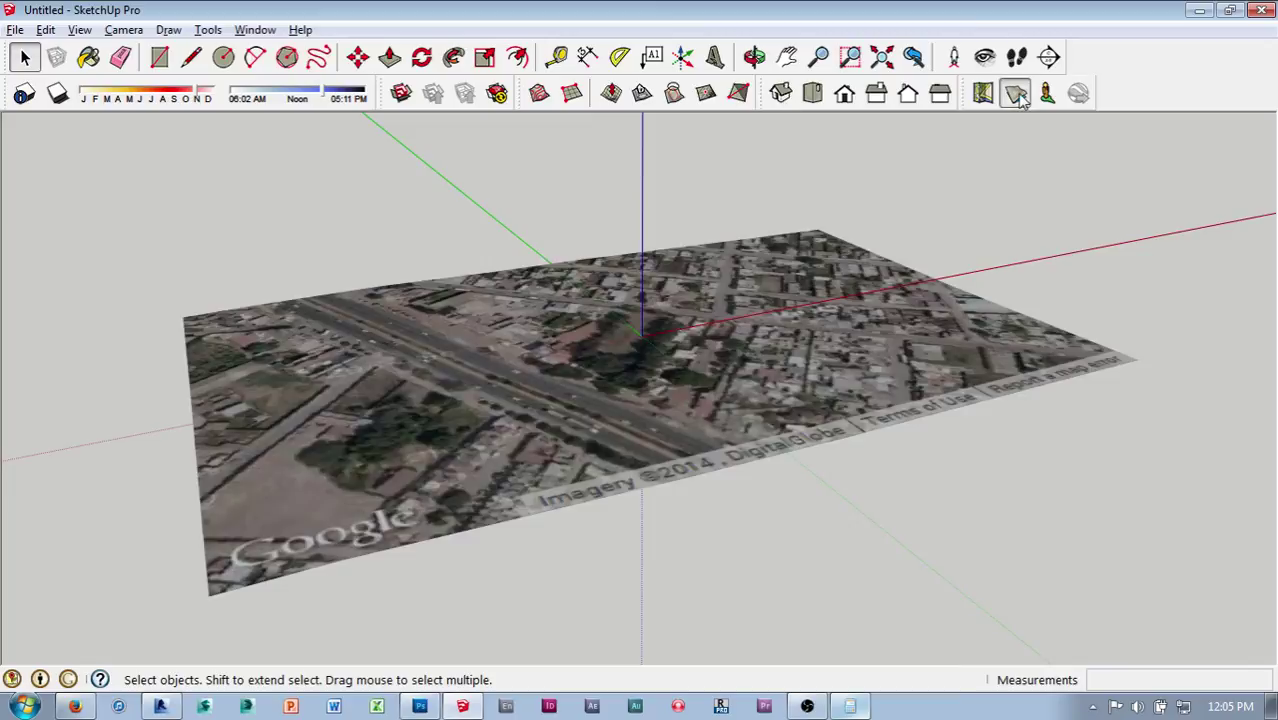
right_click(1016, 387)
left_click(897, 502)
middle_click_drag(993, 502, 848, 385)
key("space")
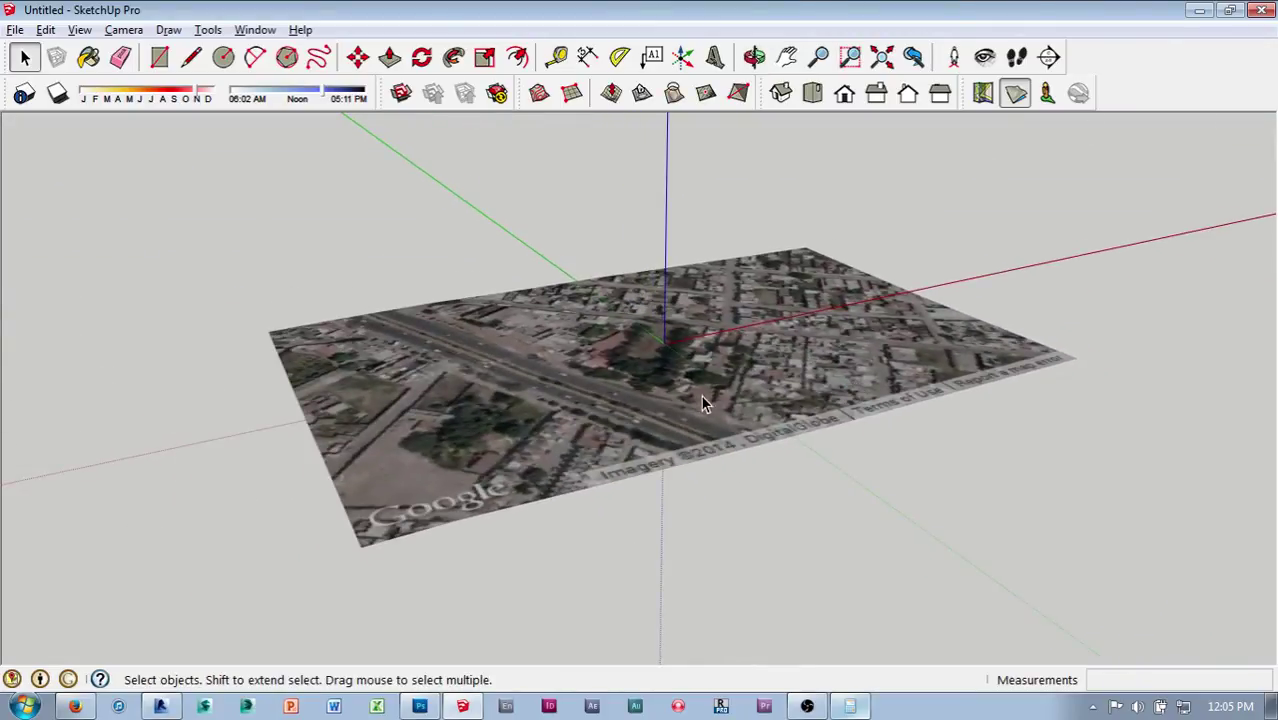
scroll(630, 396, "up", 1)
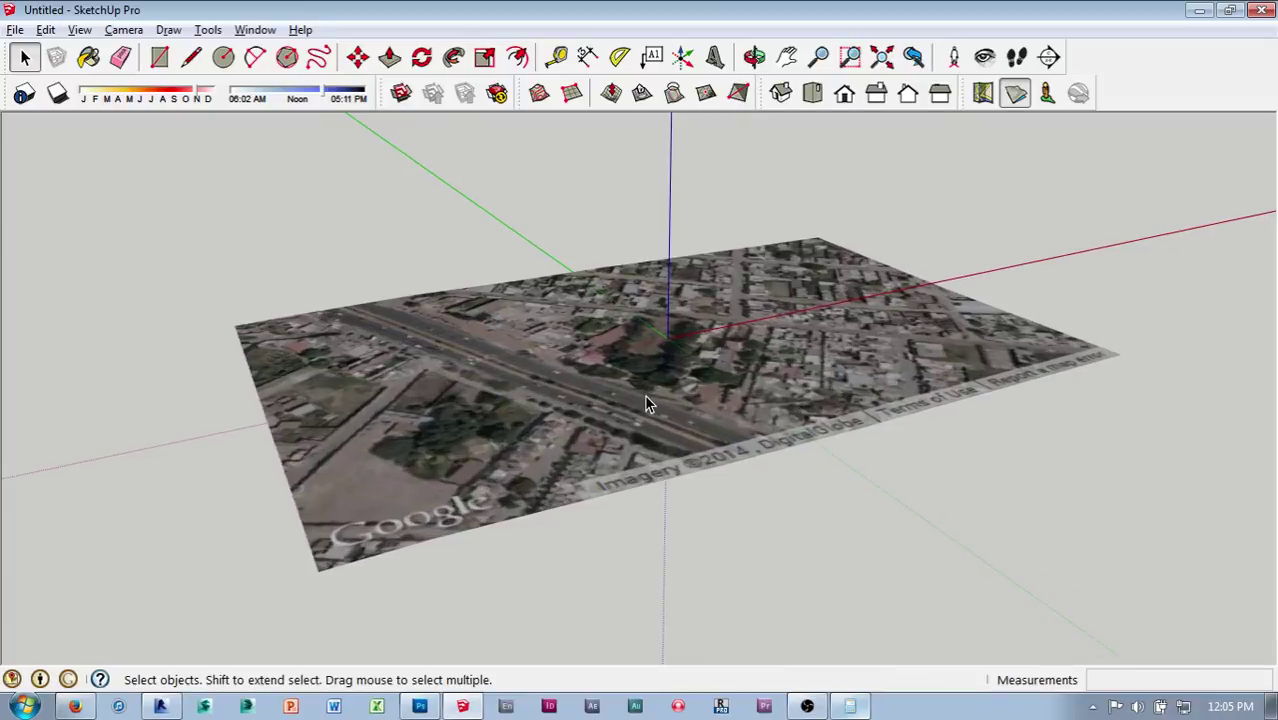
middle_click_drag(650, 399, 680, 350)
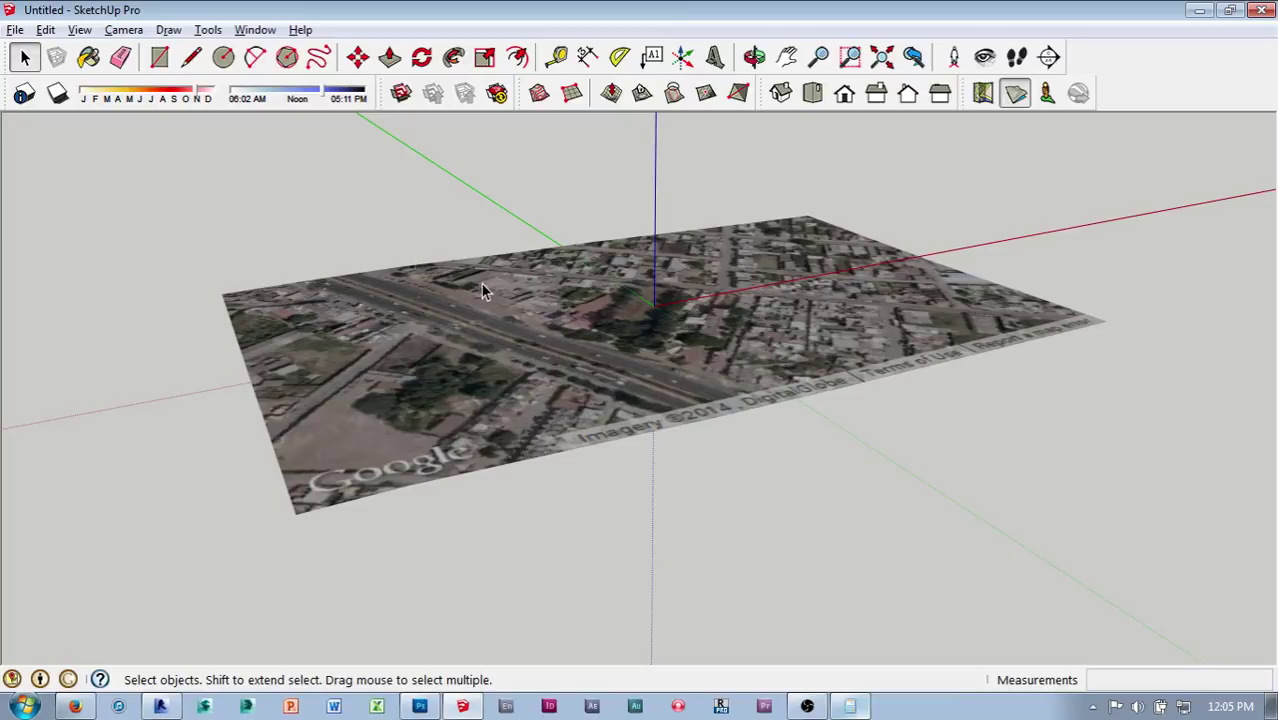
- Export the 3D model to the Desktop as AutoCAD file Camino-site.dwg, confirming the OK audit
left_click(15, 30)
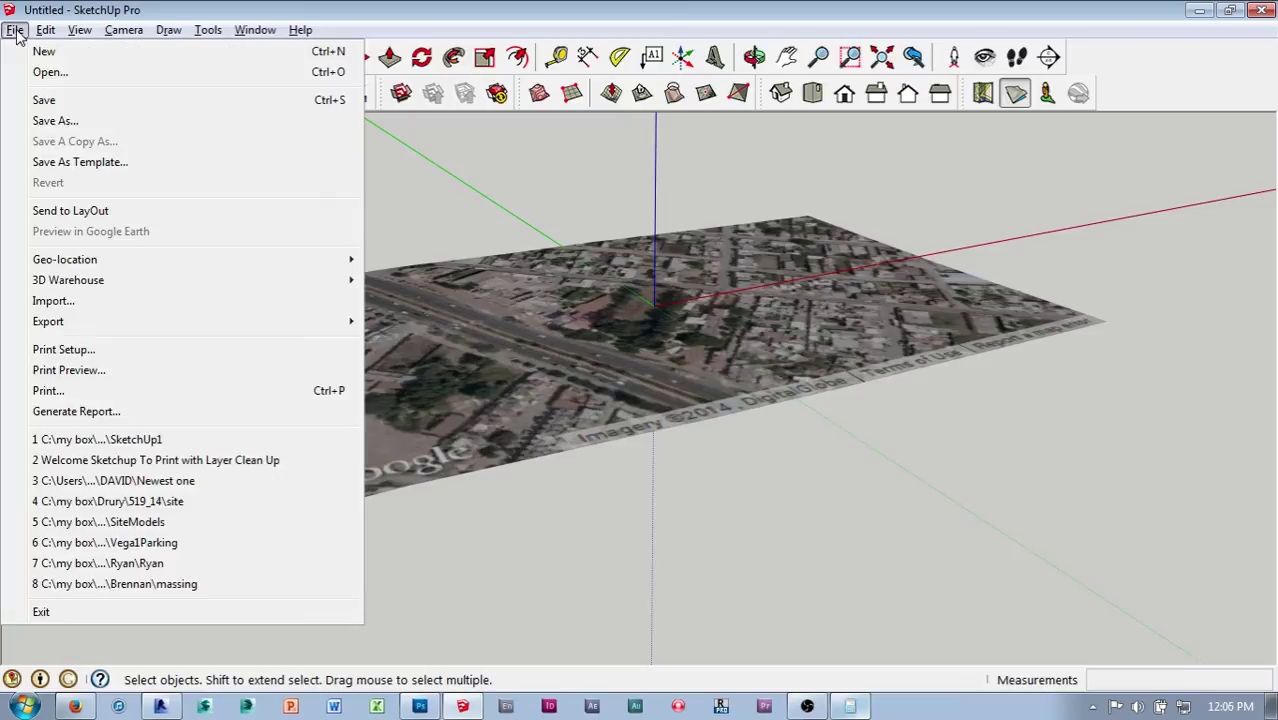
mouse_move(141, 322)
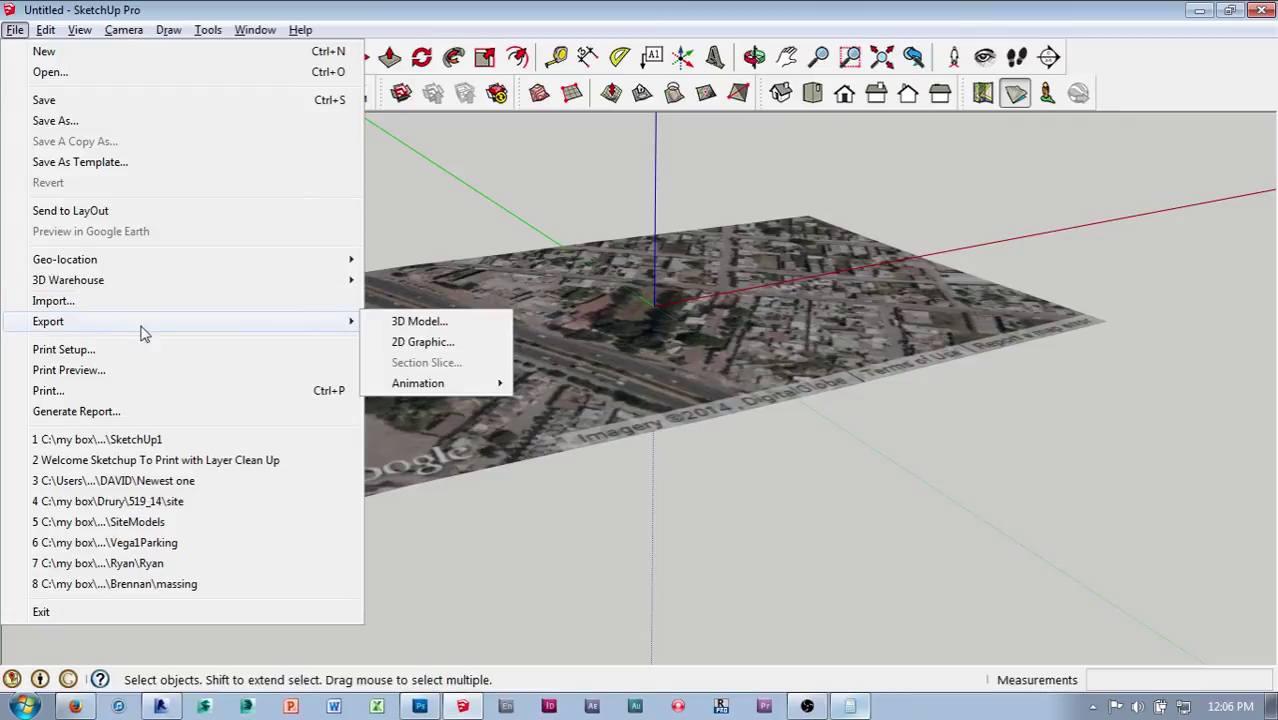
left_click(419, 321)
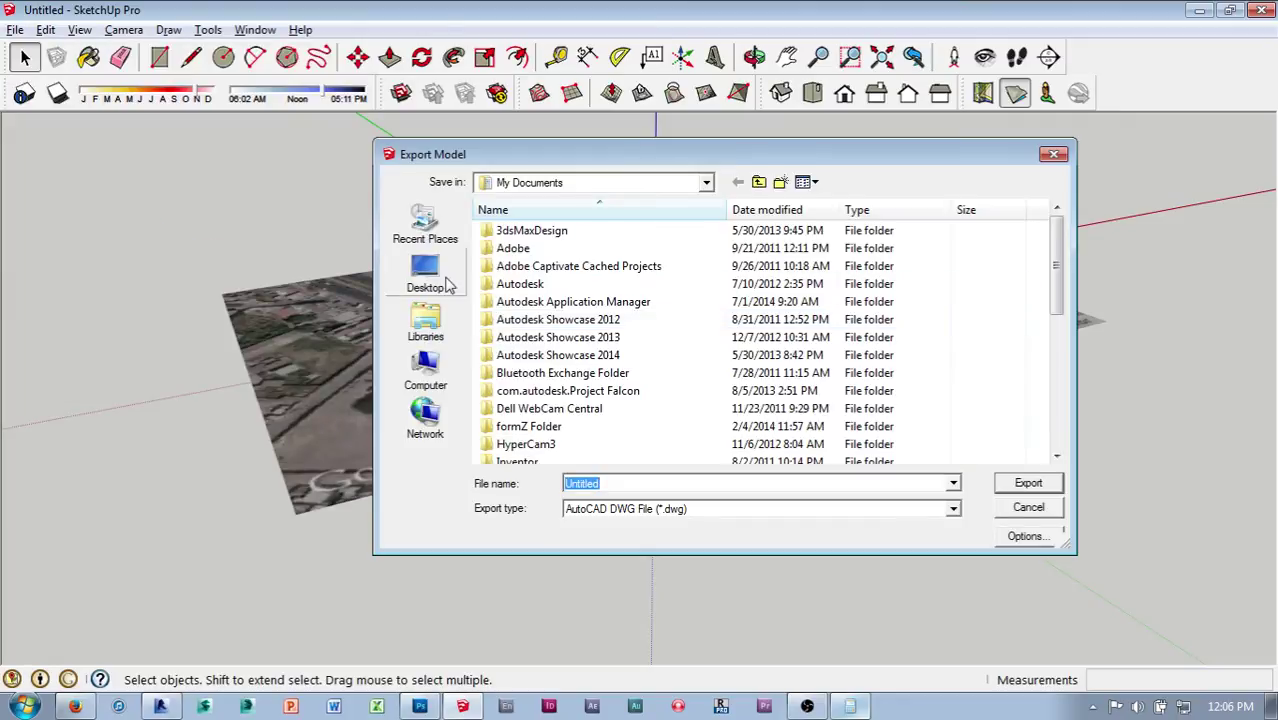
left_click(425, 272)
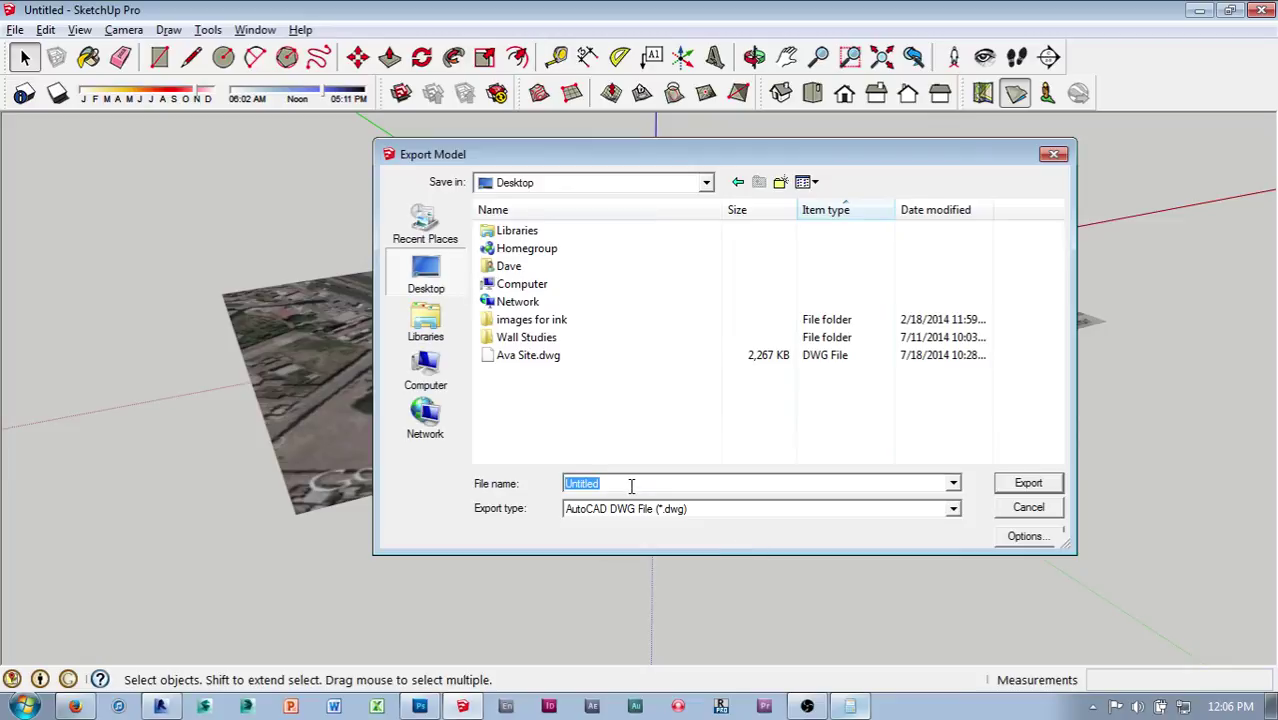
type("Camino")
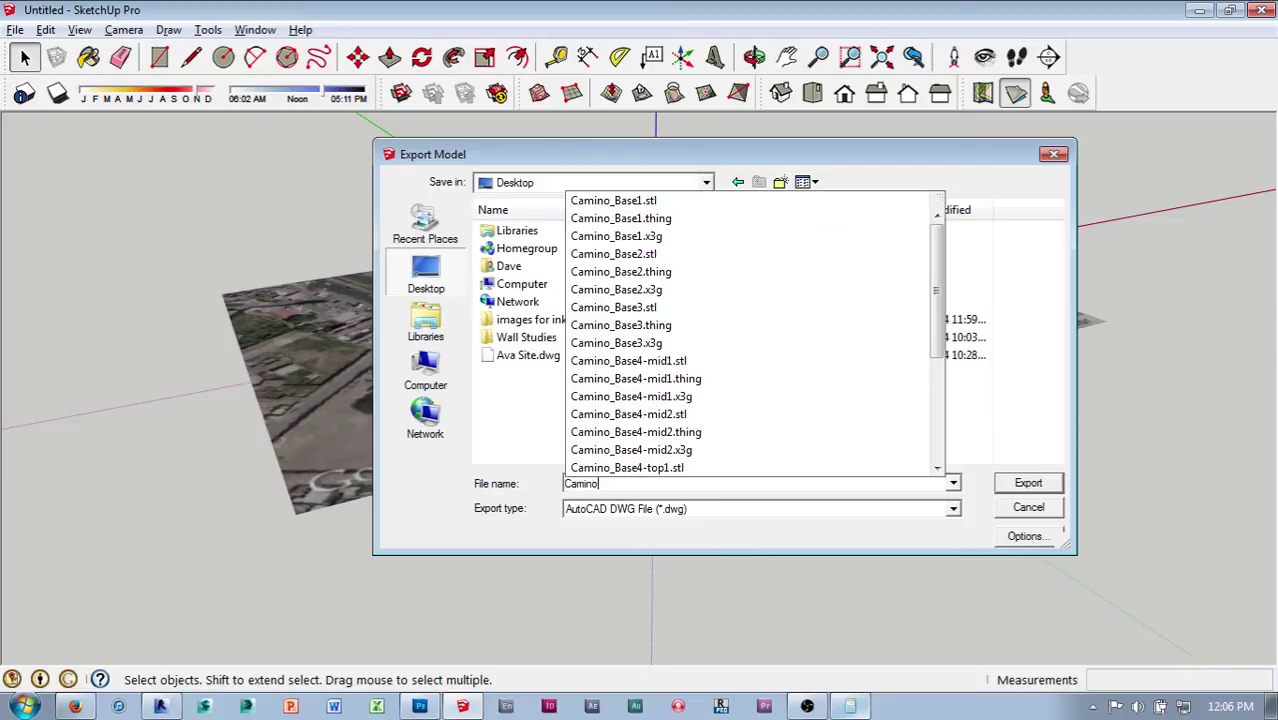
type("-site")
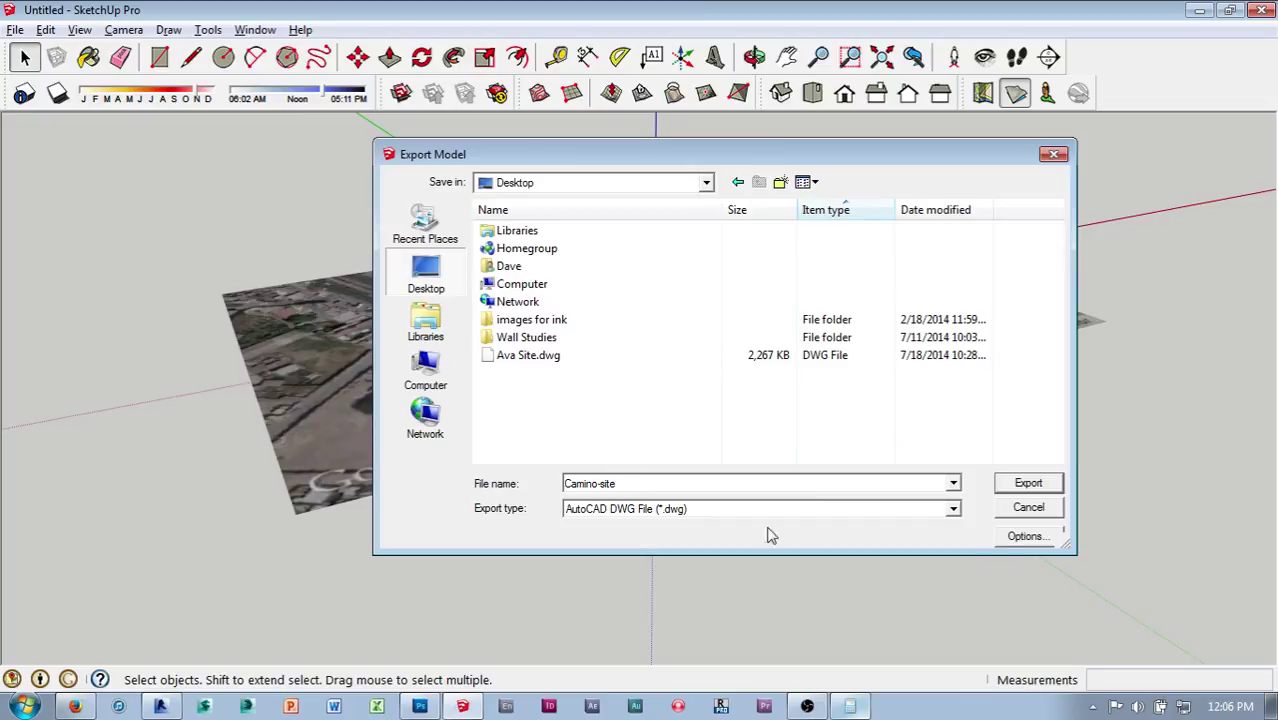
left_click(1022, 538)
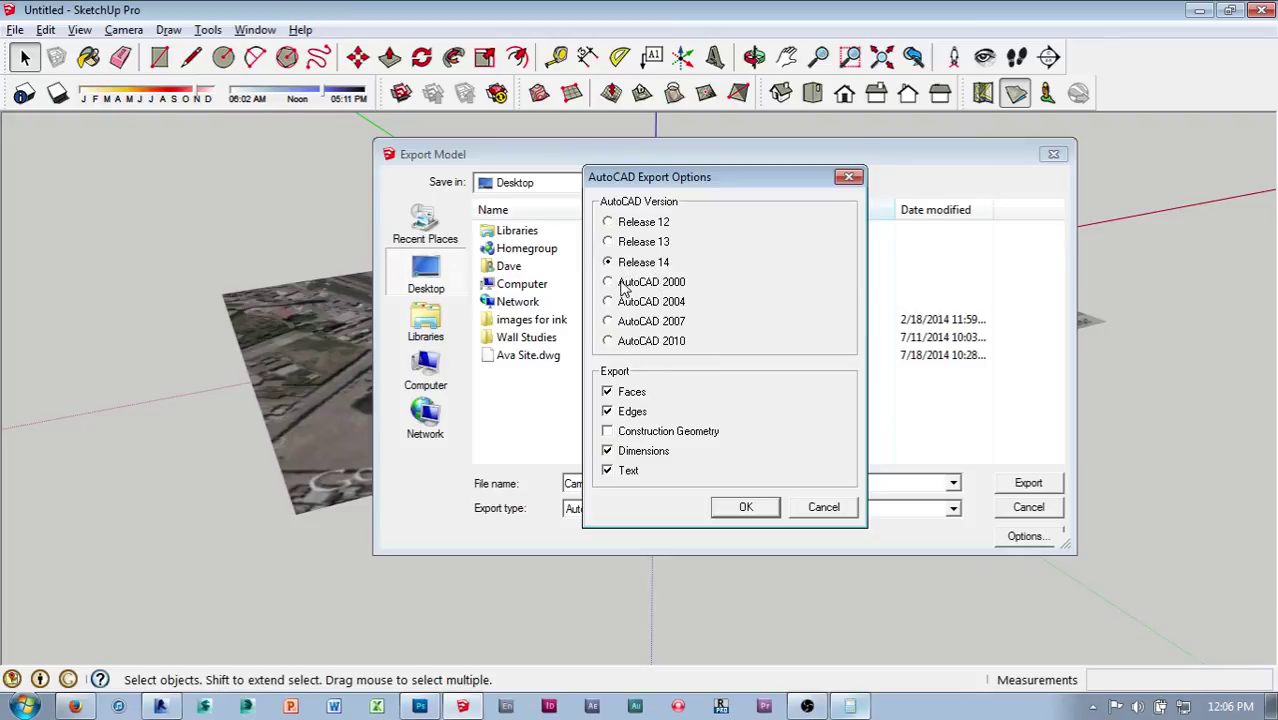
left_click(745, 508)
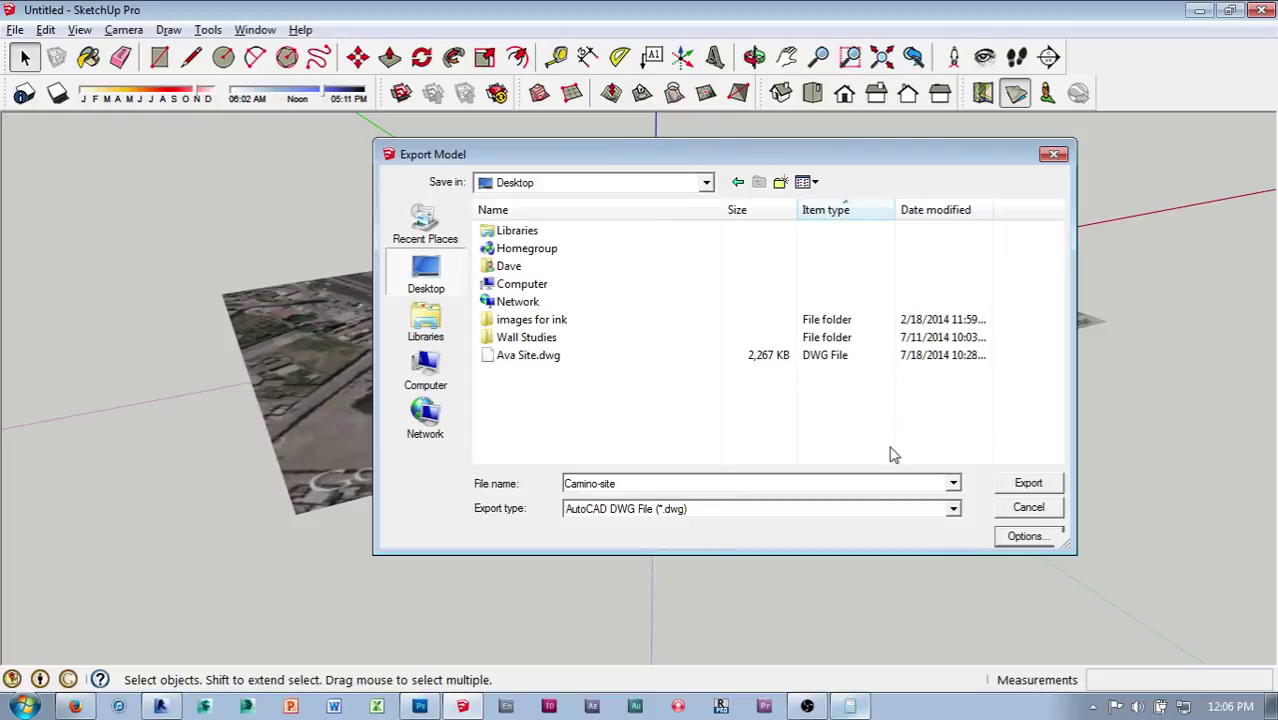
left_click(1036, 486)
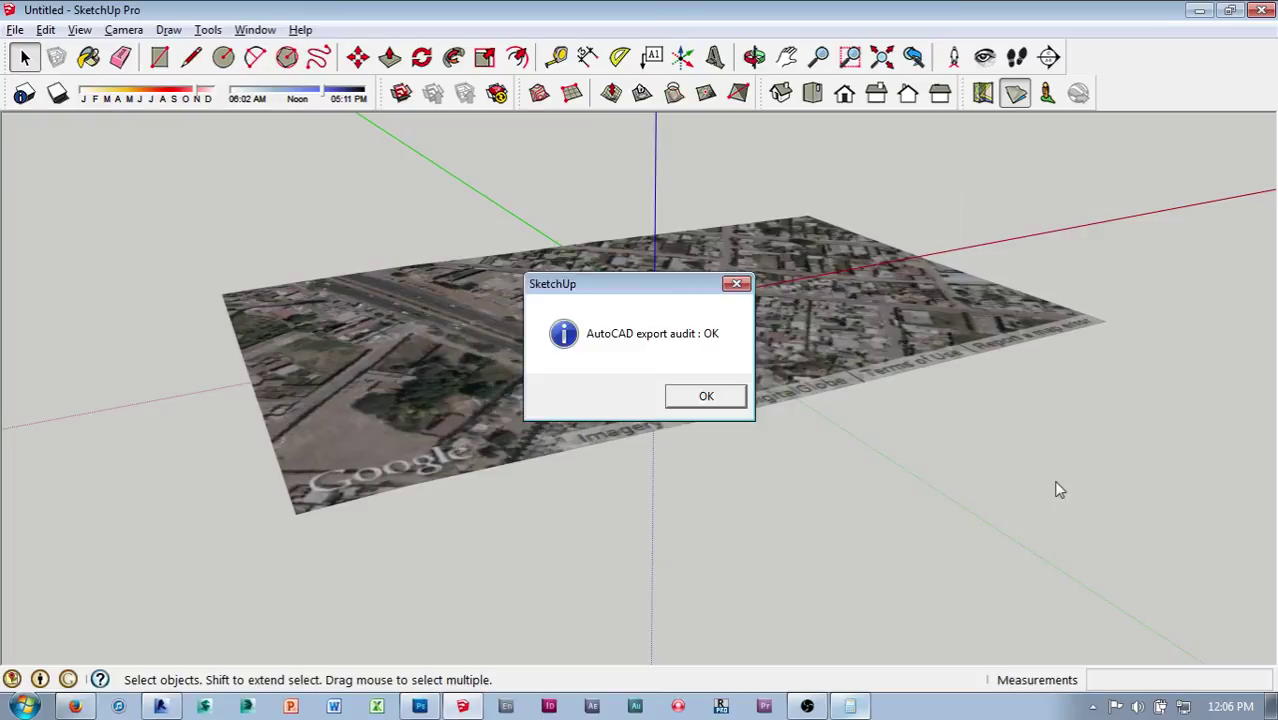
left_click(707, 398)
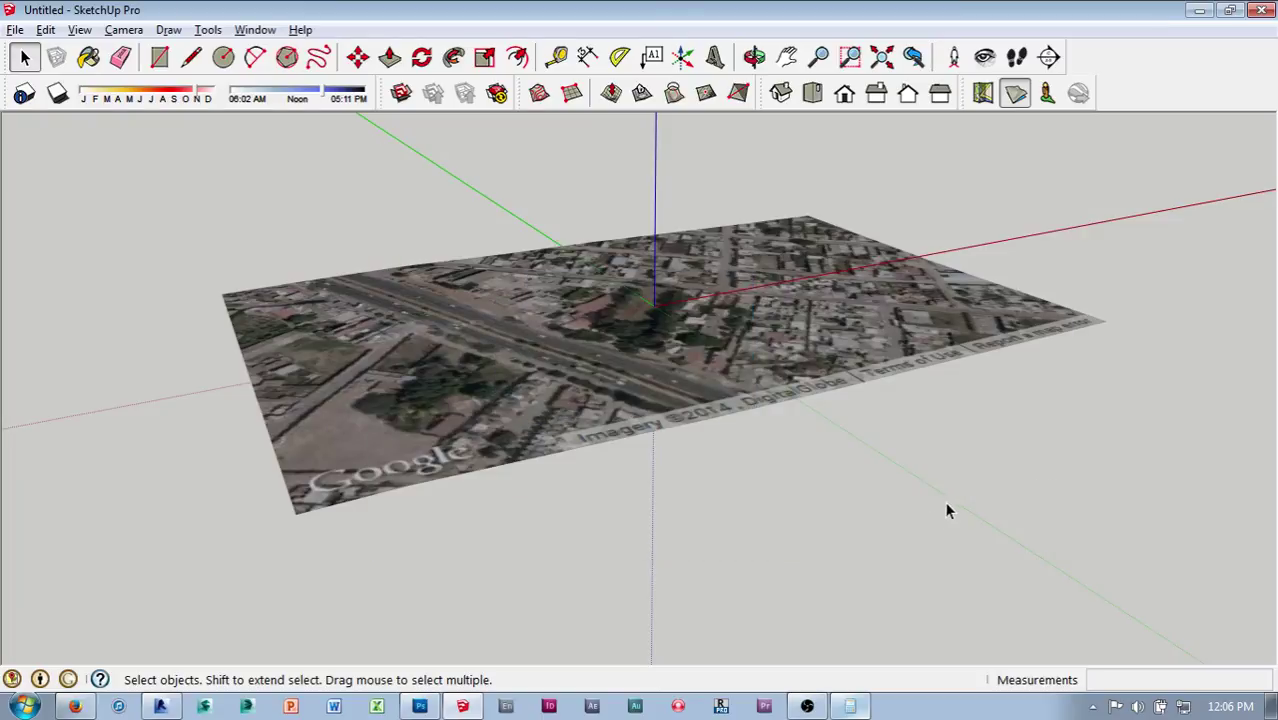
- Switch to Revit and import Camino-site.dwg from the Desktop into the Level 1 plan
key("alt+Tab")
key("alt+Tab")
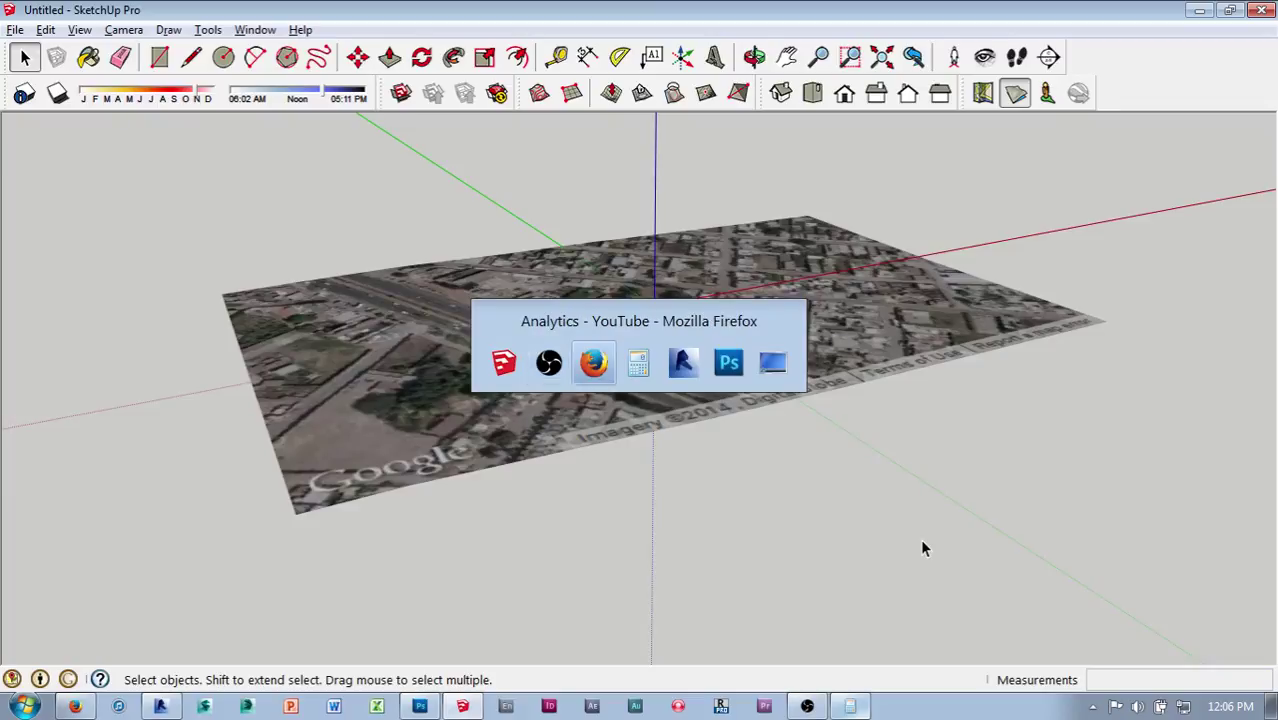
key("alt+Tab")
key("alt+Tab")
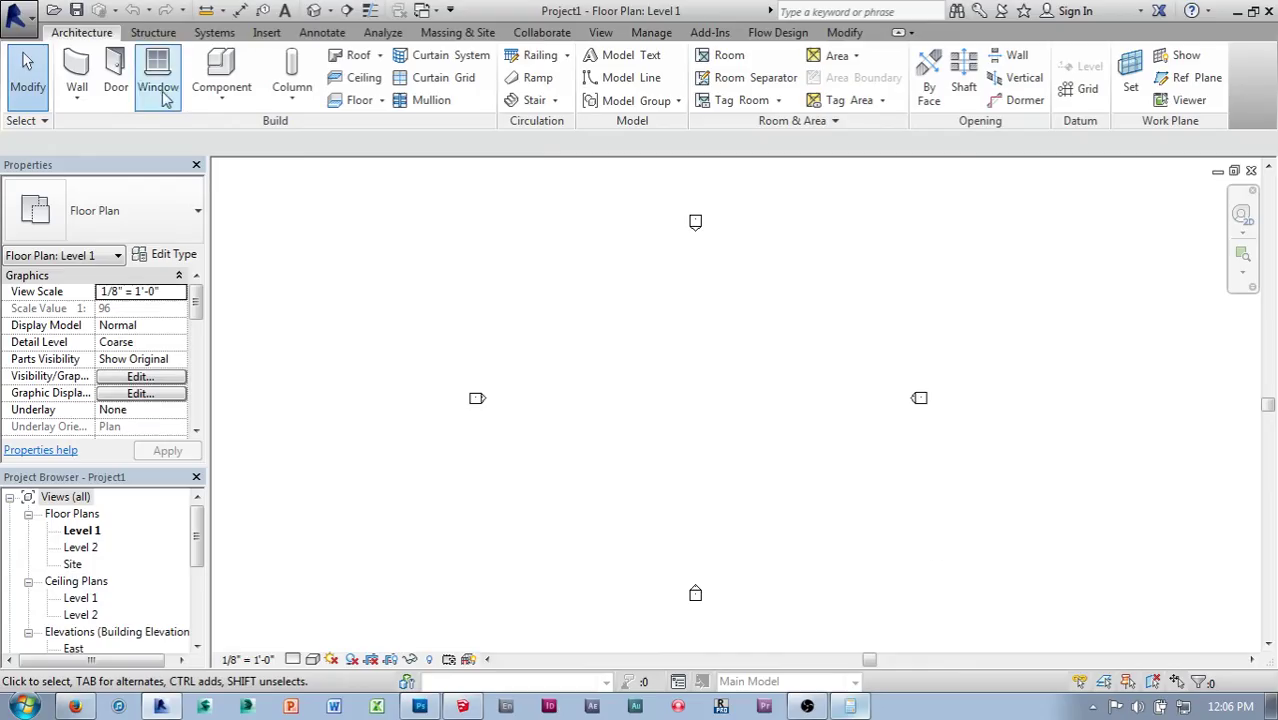
left_click(268, 34)
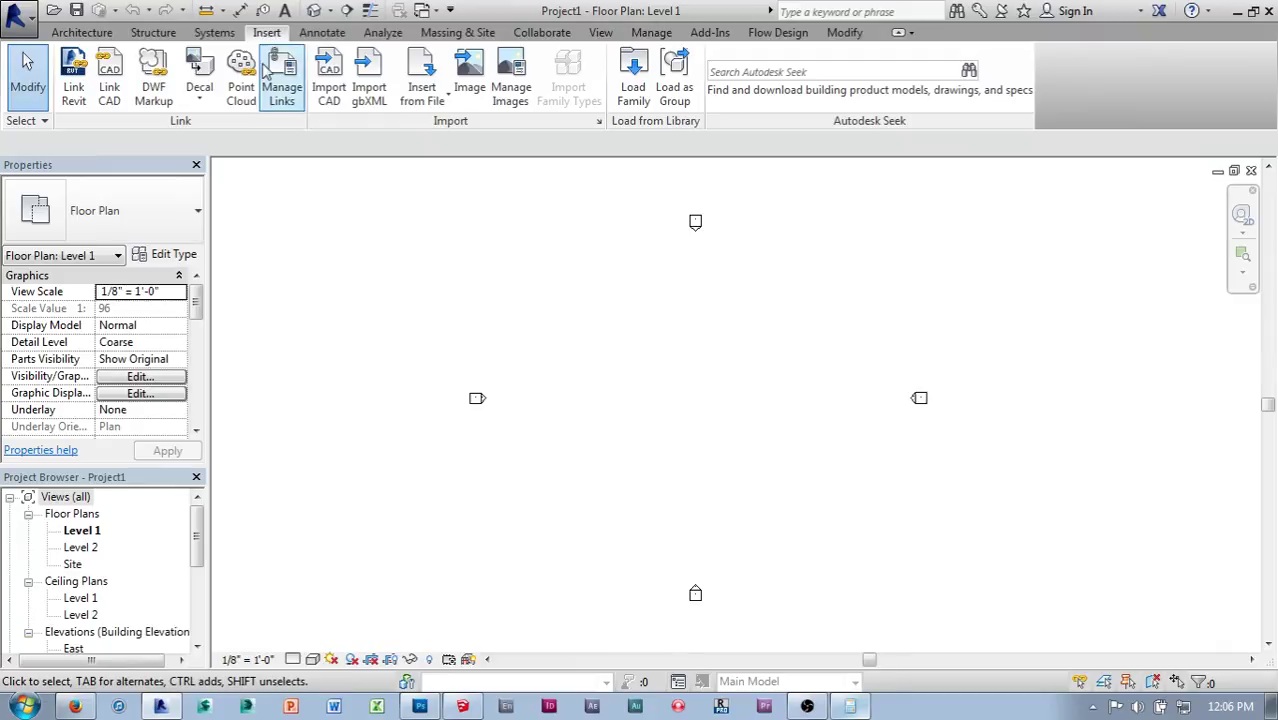
left_click(328, 72)
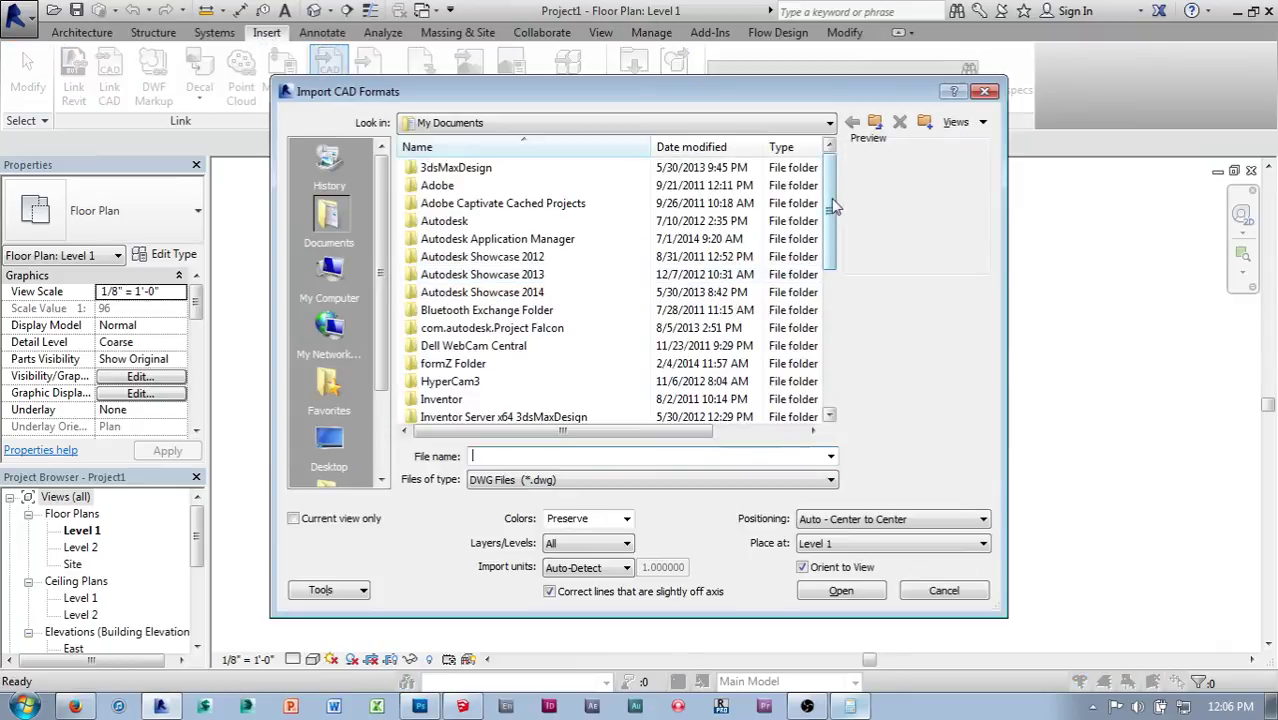
left_click(329, 440)
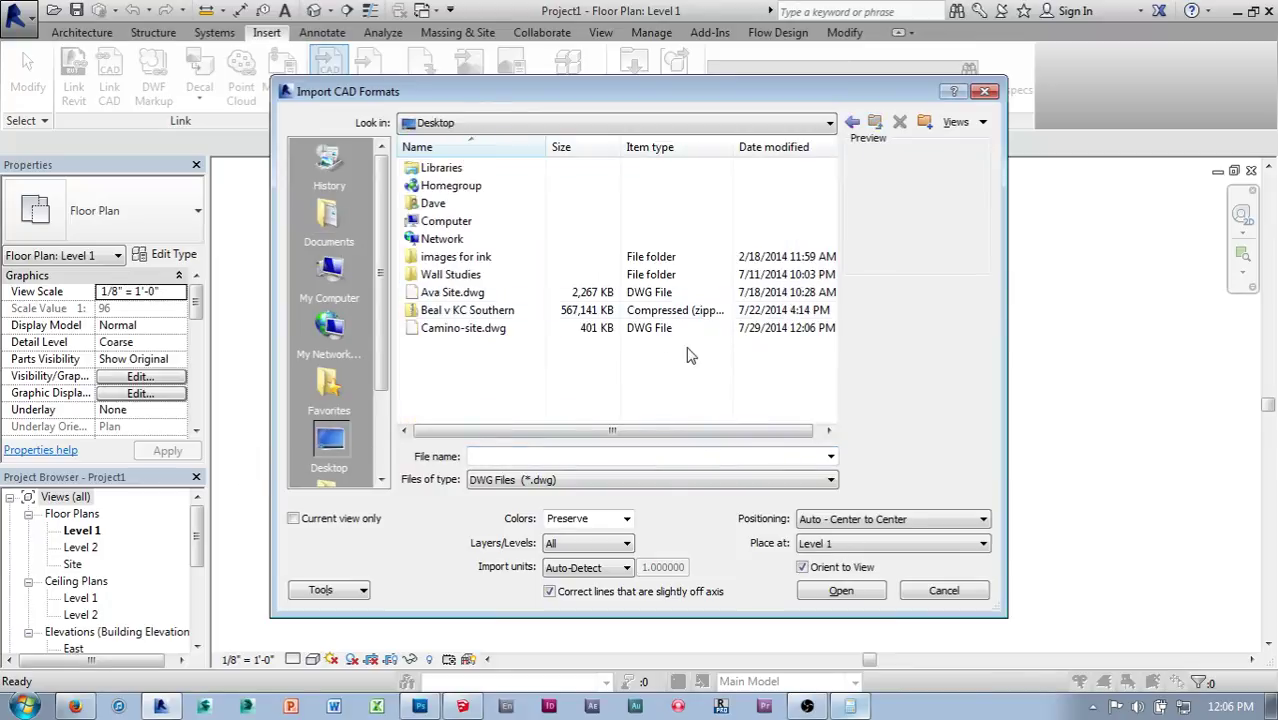
left_click(460, 330)
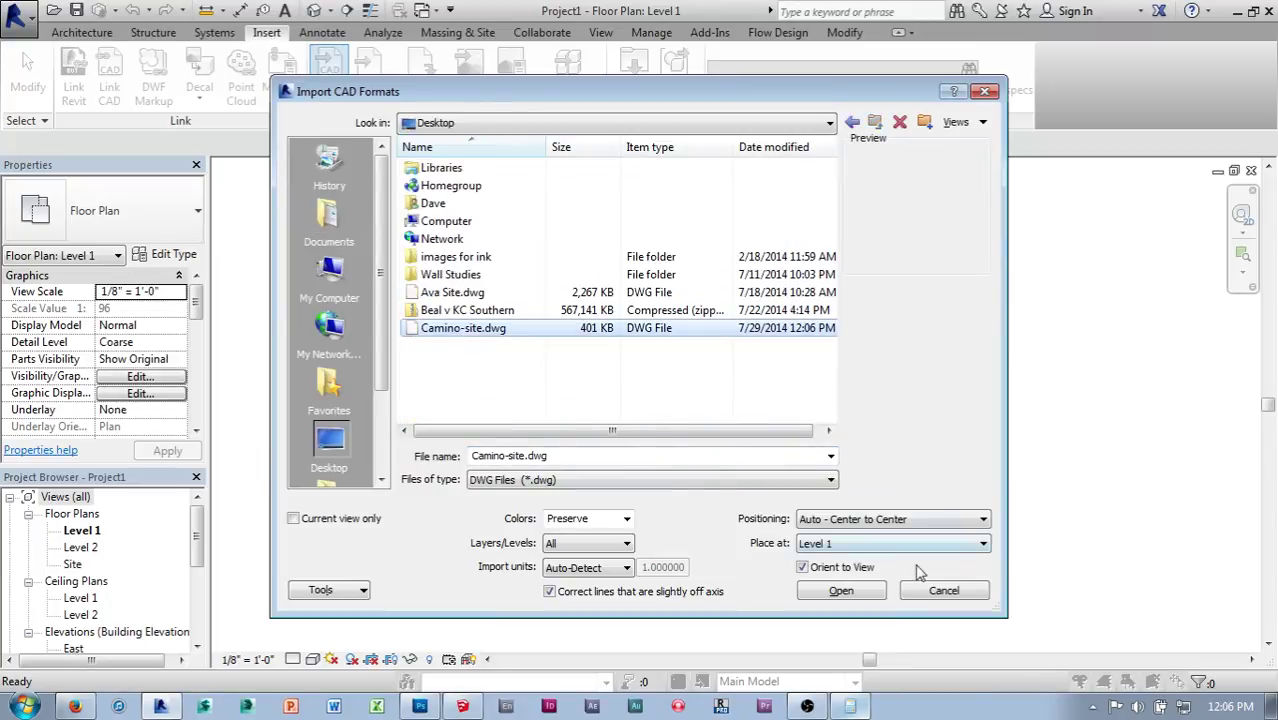
left_click(840, 592)
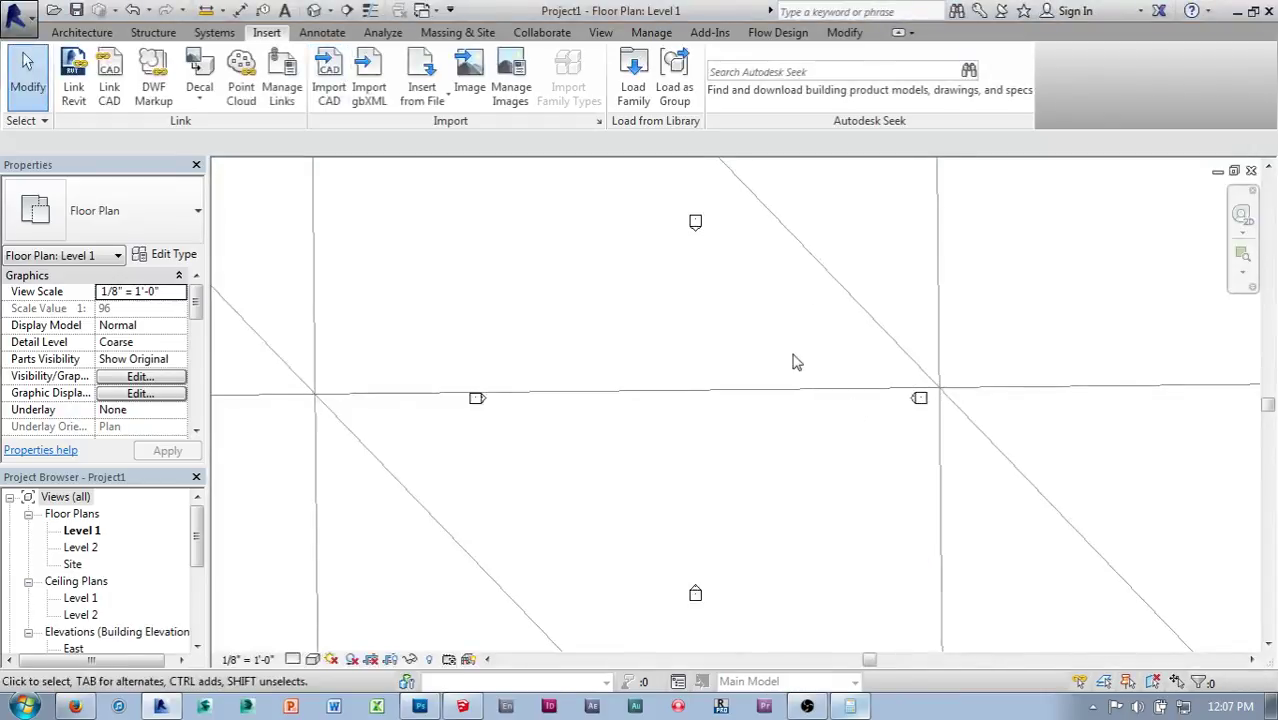
- Measure the imported grid along its top edge in the floor plan
scroll(795, 362, "down", 9)
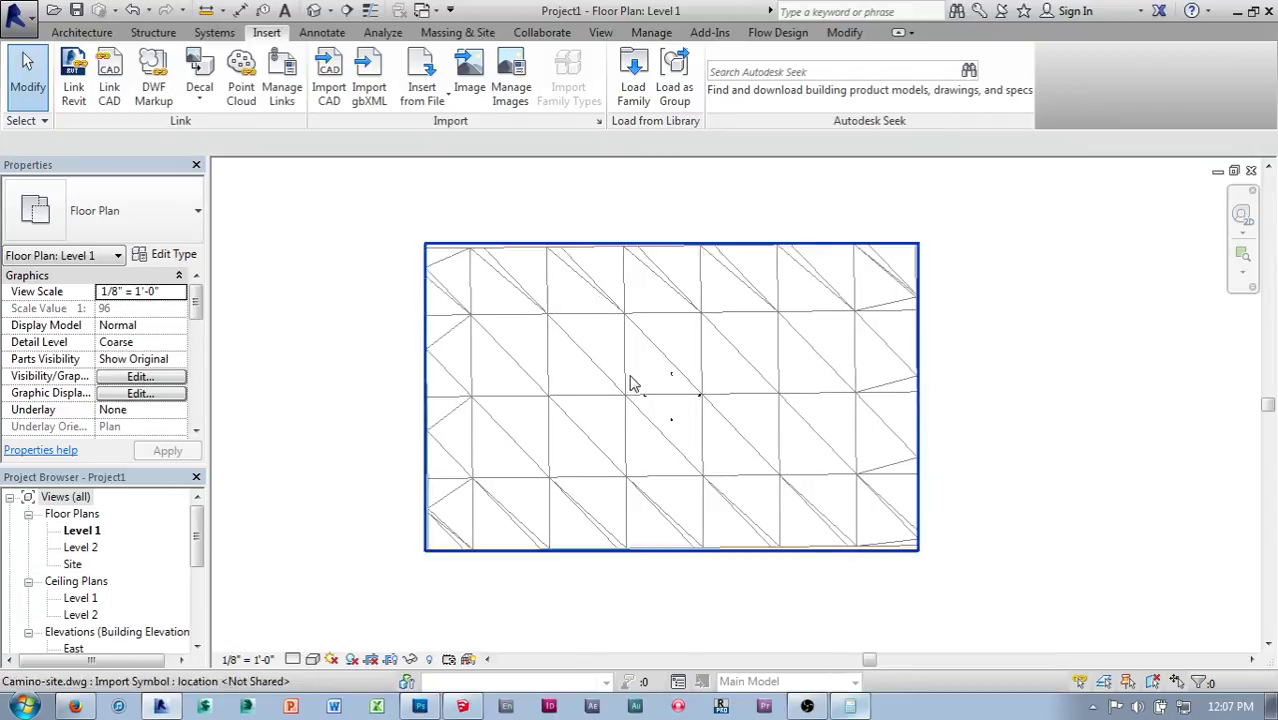
left_click(210, 10)
left_click(427, 247)
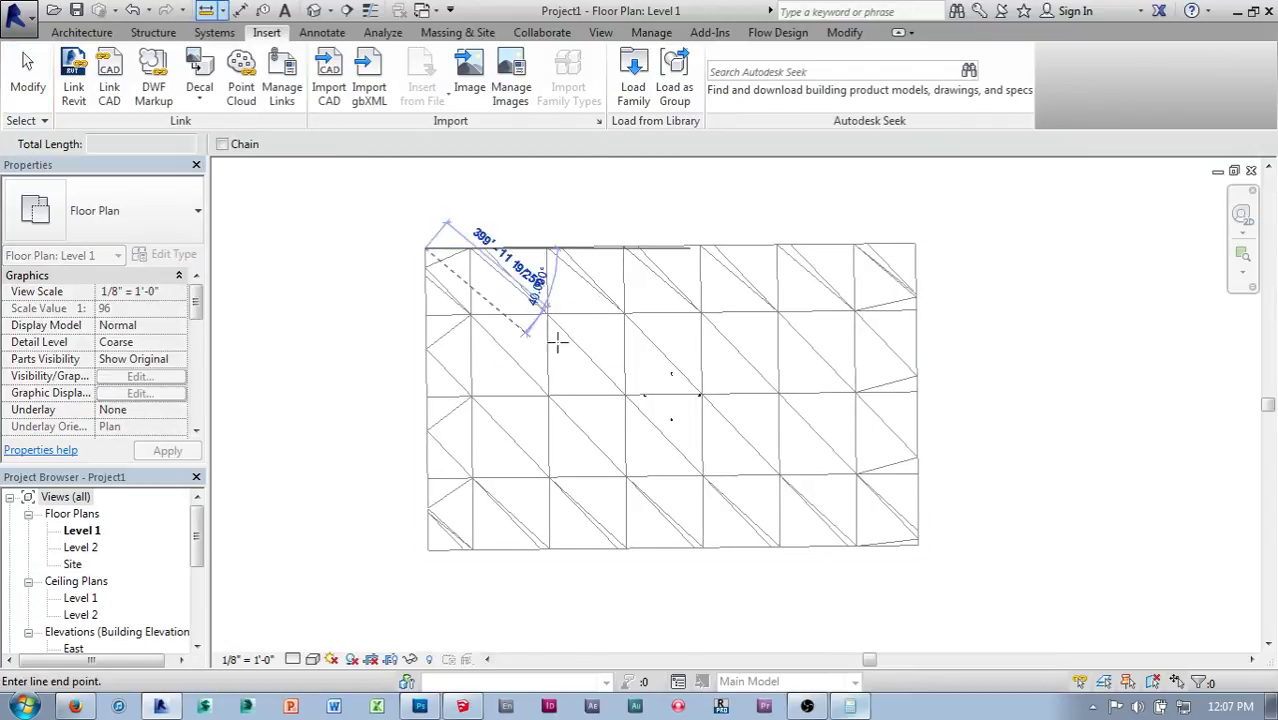
left_click(917, 247)
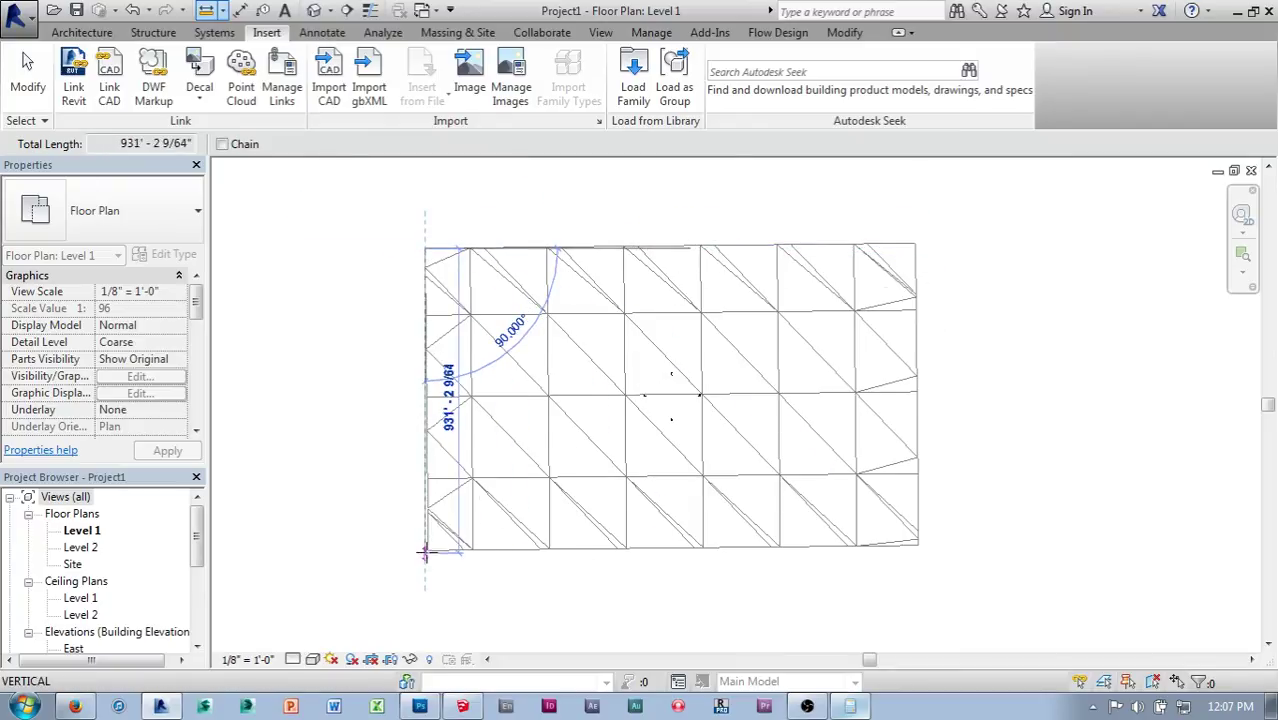
key("Escape")
key("Escape")
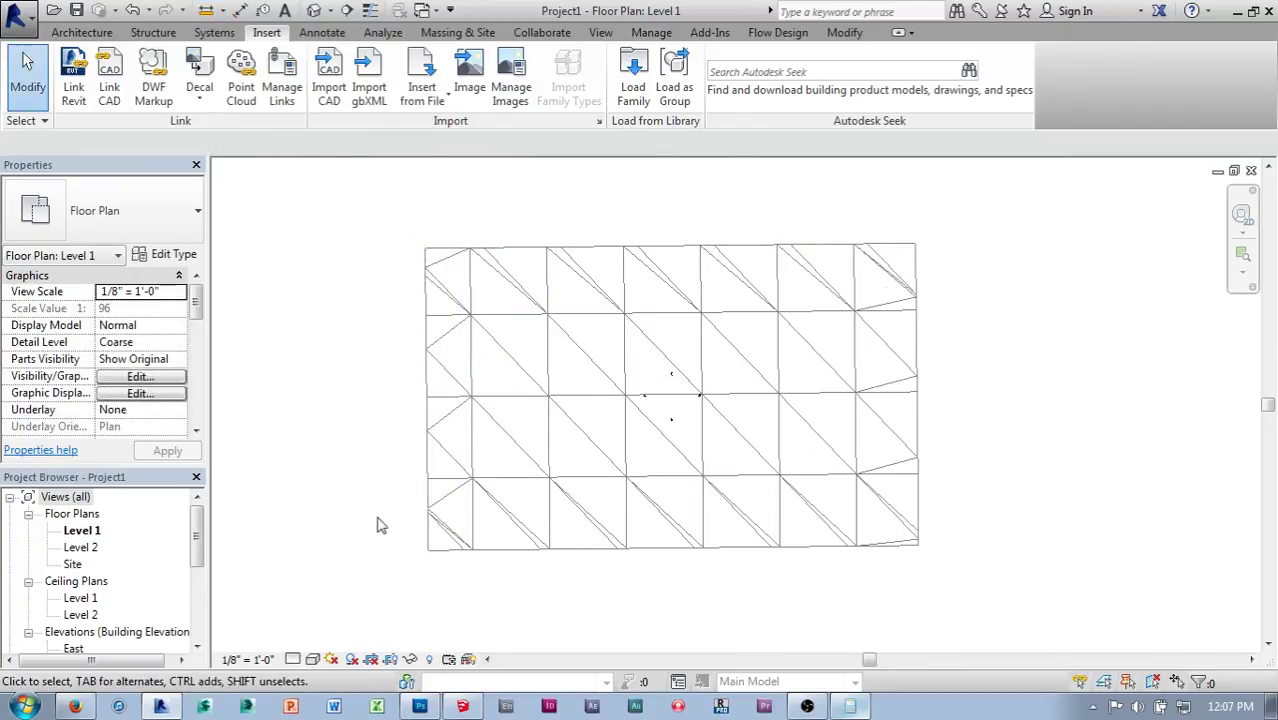
- Switch to the 3D view and orbit to see the triangulated terrain mesh
scroll(588, 362, "up", 2)
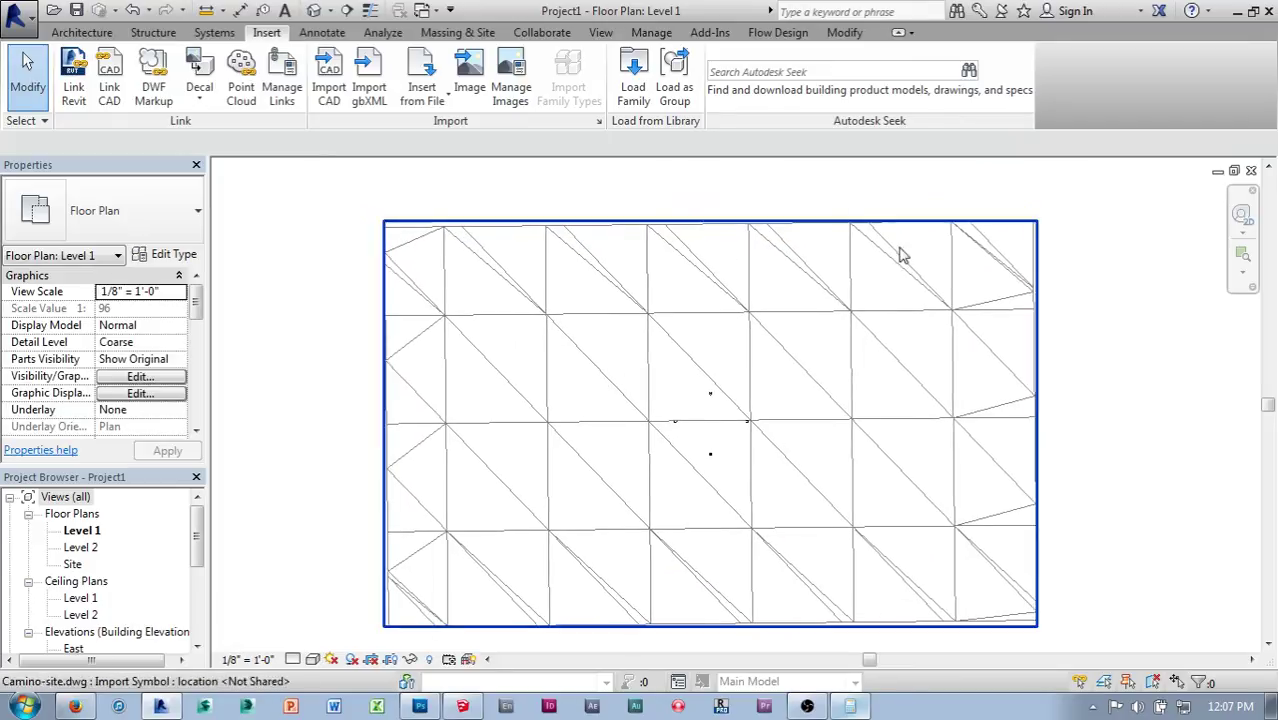
middle_click_drag(916, 308, 914, 303)
scroll(914, 303, "down", 1)
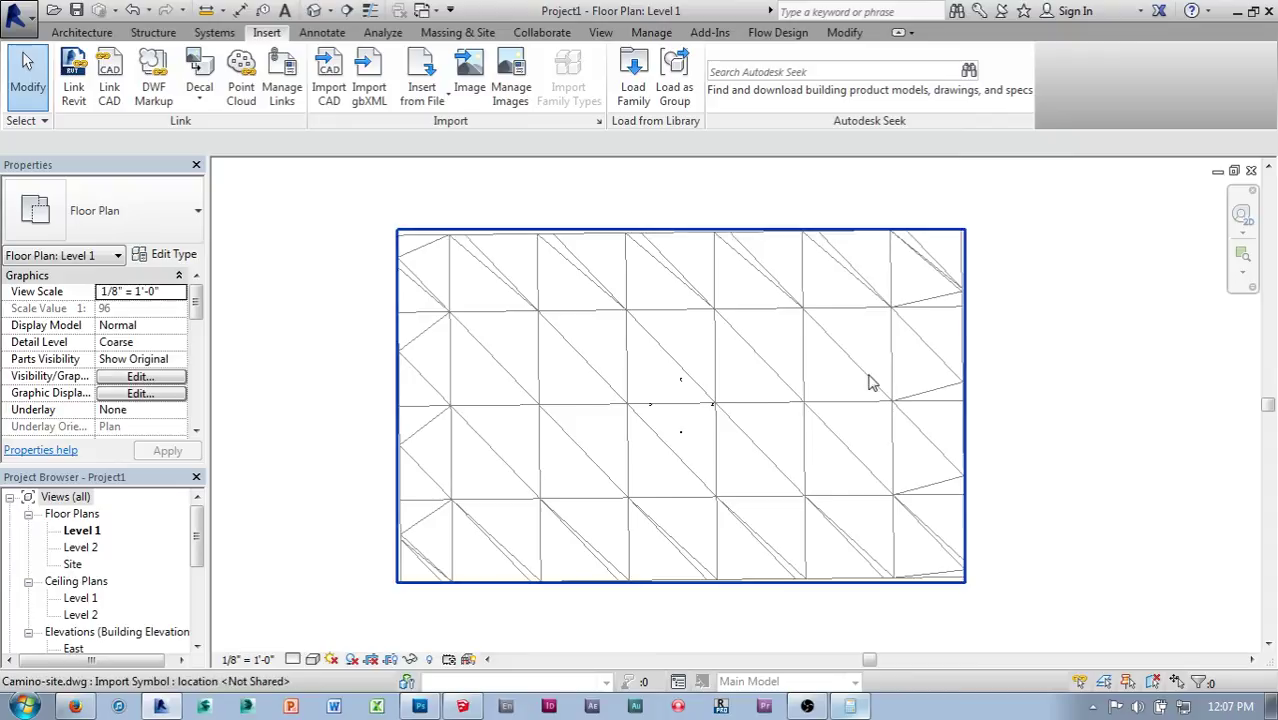
scroll(876, 380, "down", 1)
left_click(312, 12)
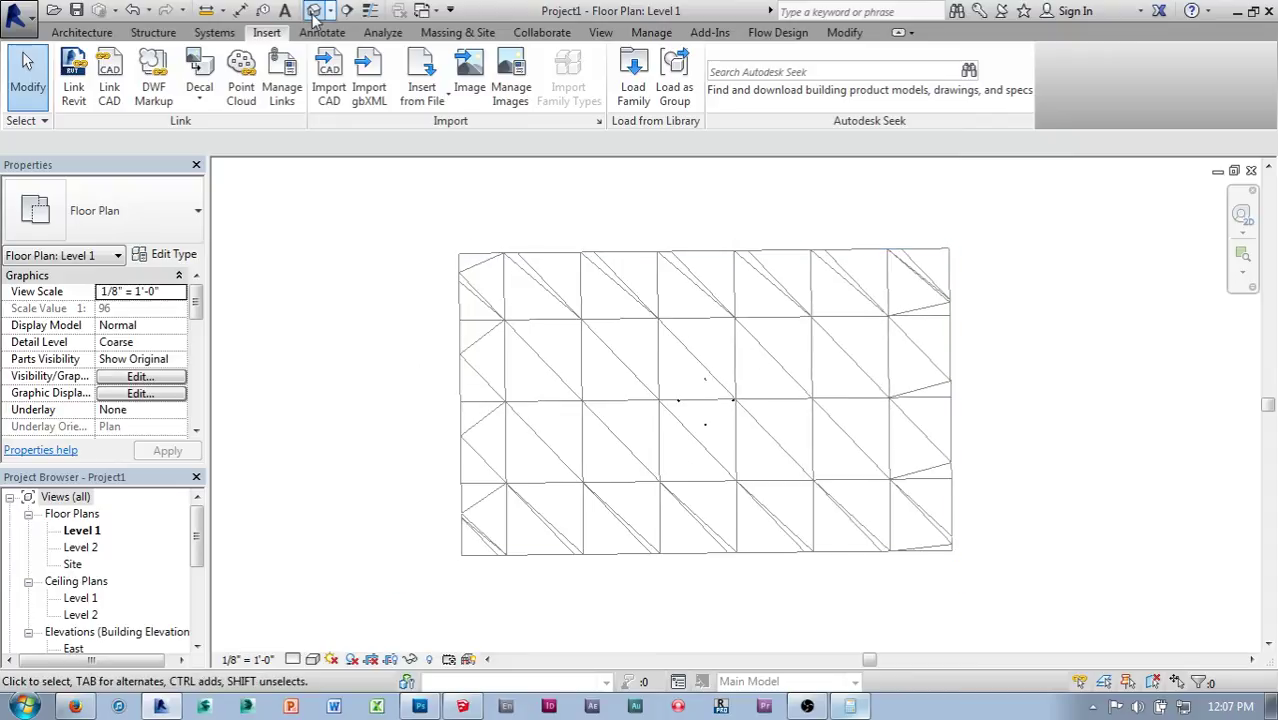
middle_click_drag(650, 413, 705, 376, "shift")
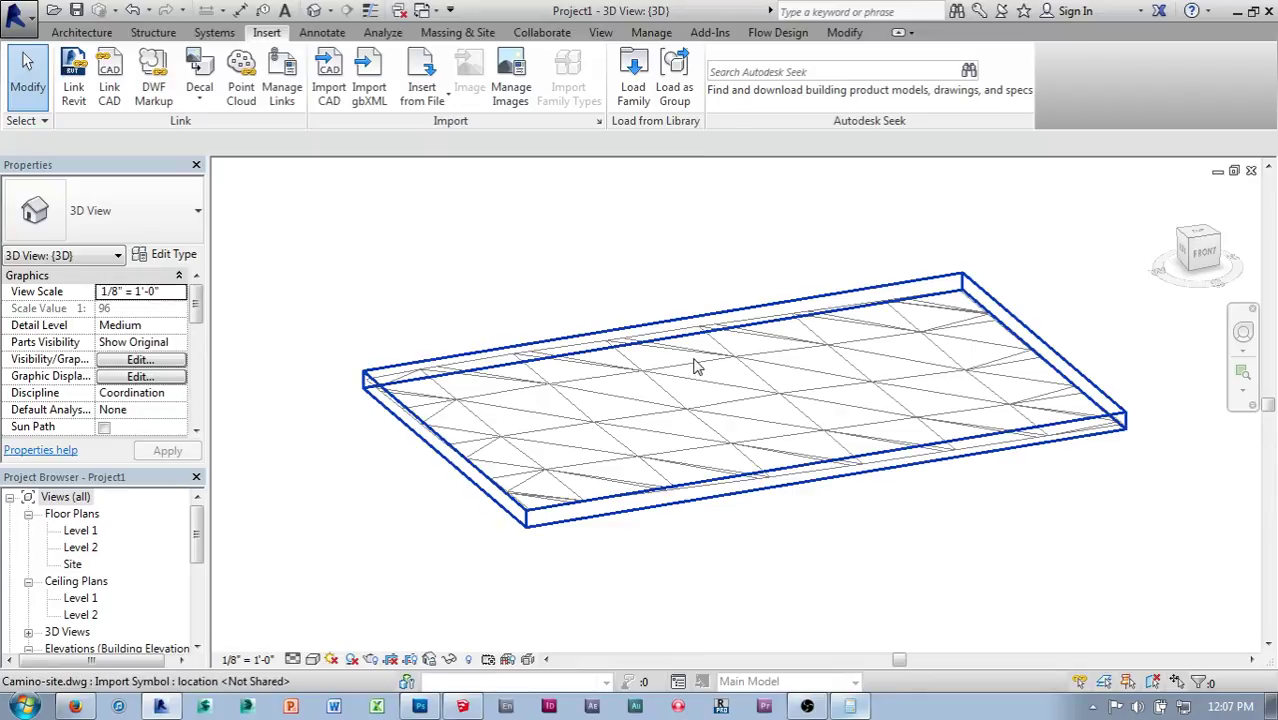
middle_click_drag(736, 337, 702, 297)
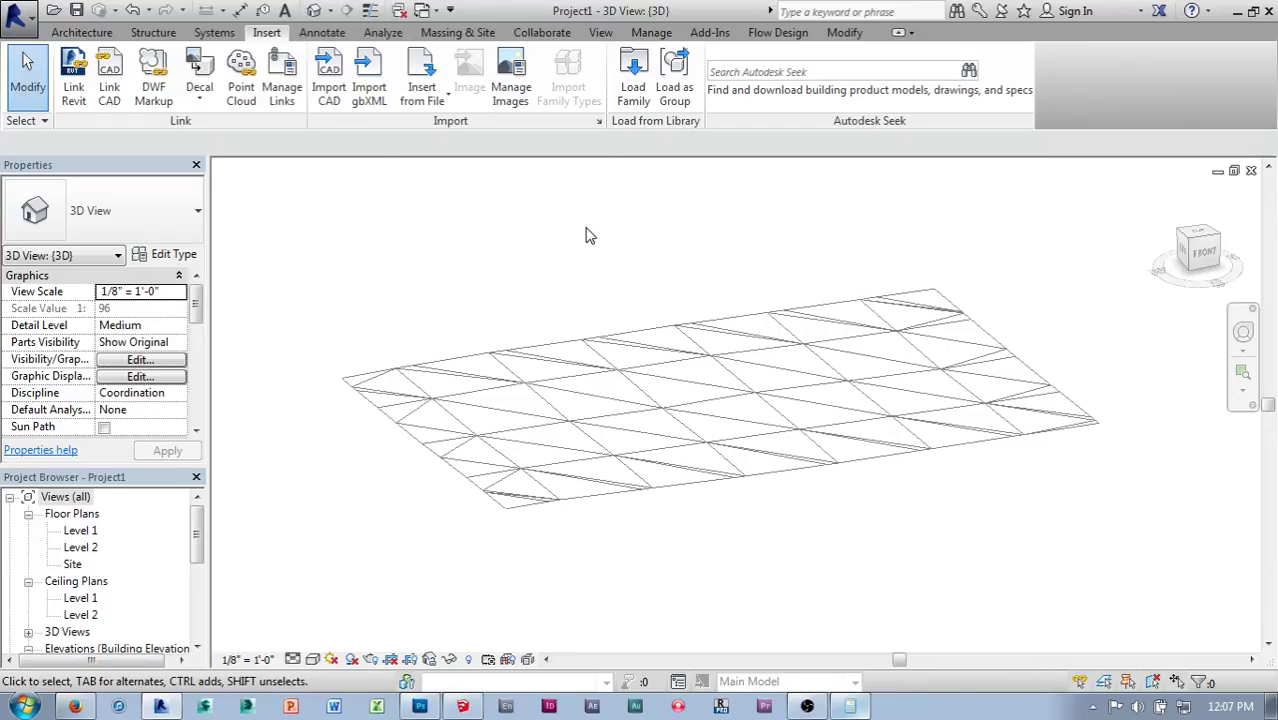
- Build a toposurface from the imported Camino-site.dwg using all layers, then finish the surface
left_click(445, 33)
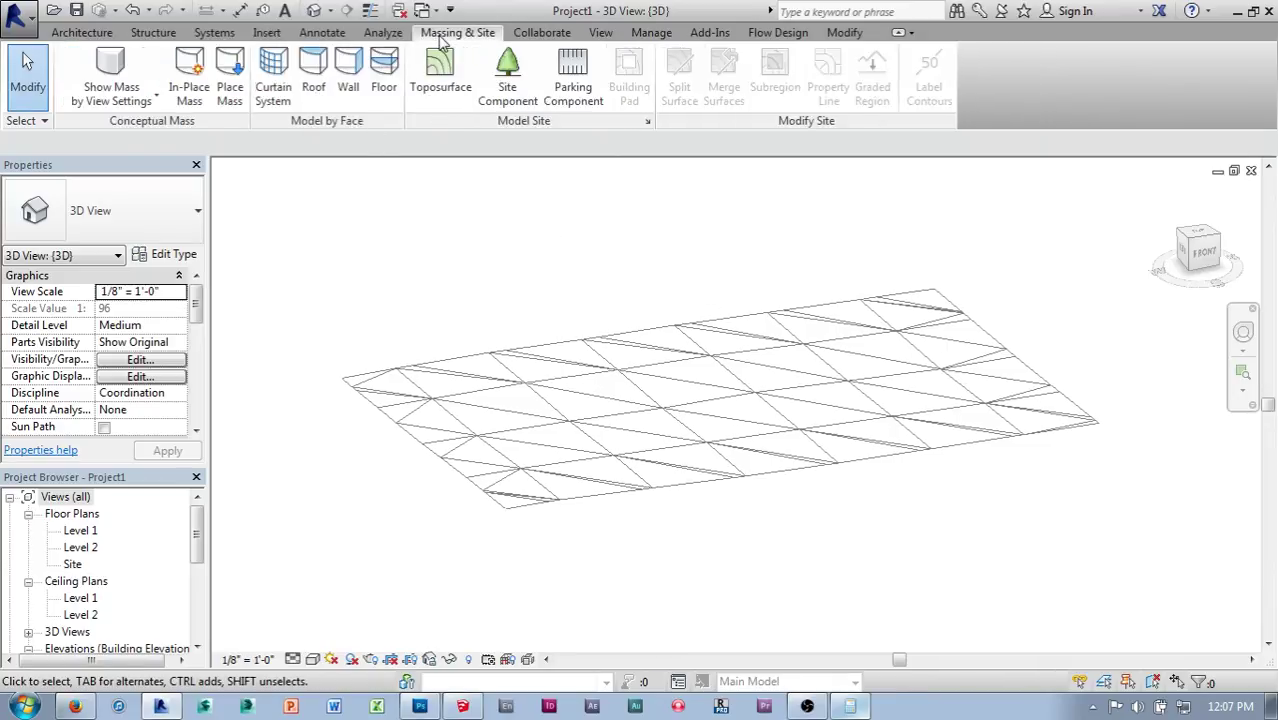
left_click(440, 72)
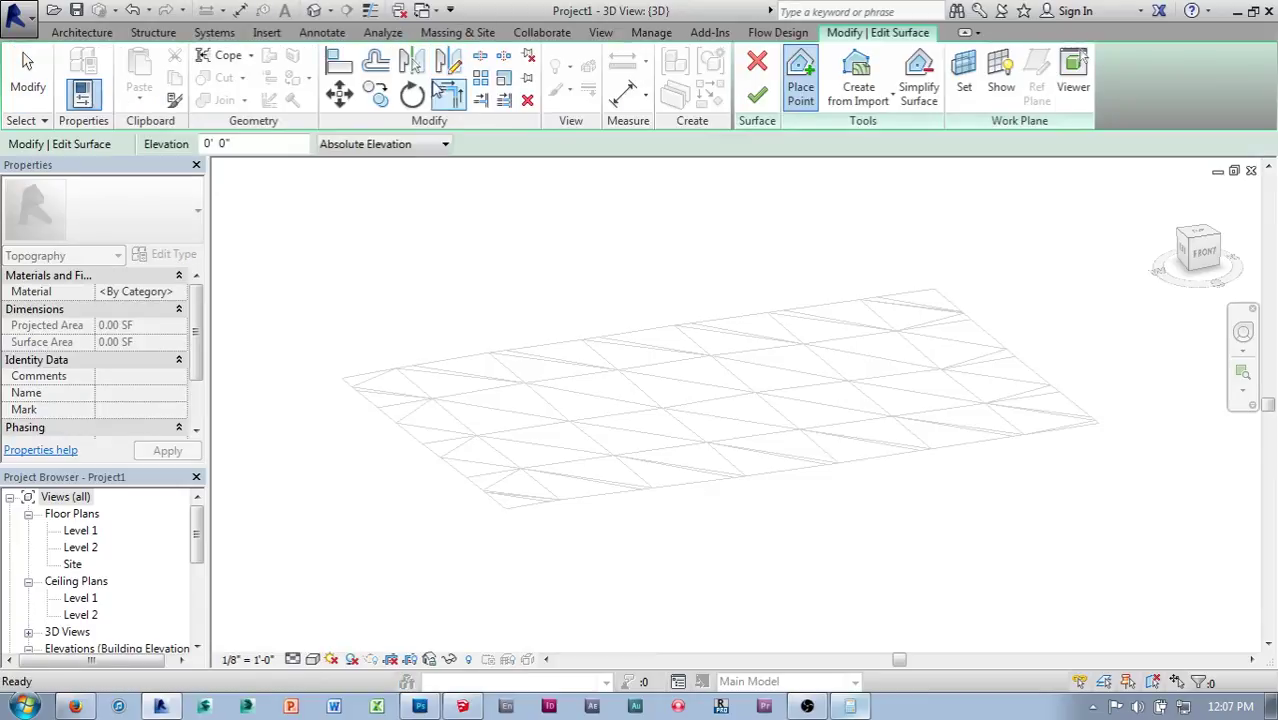
left_click(871, 95)
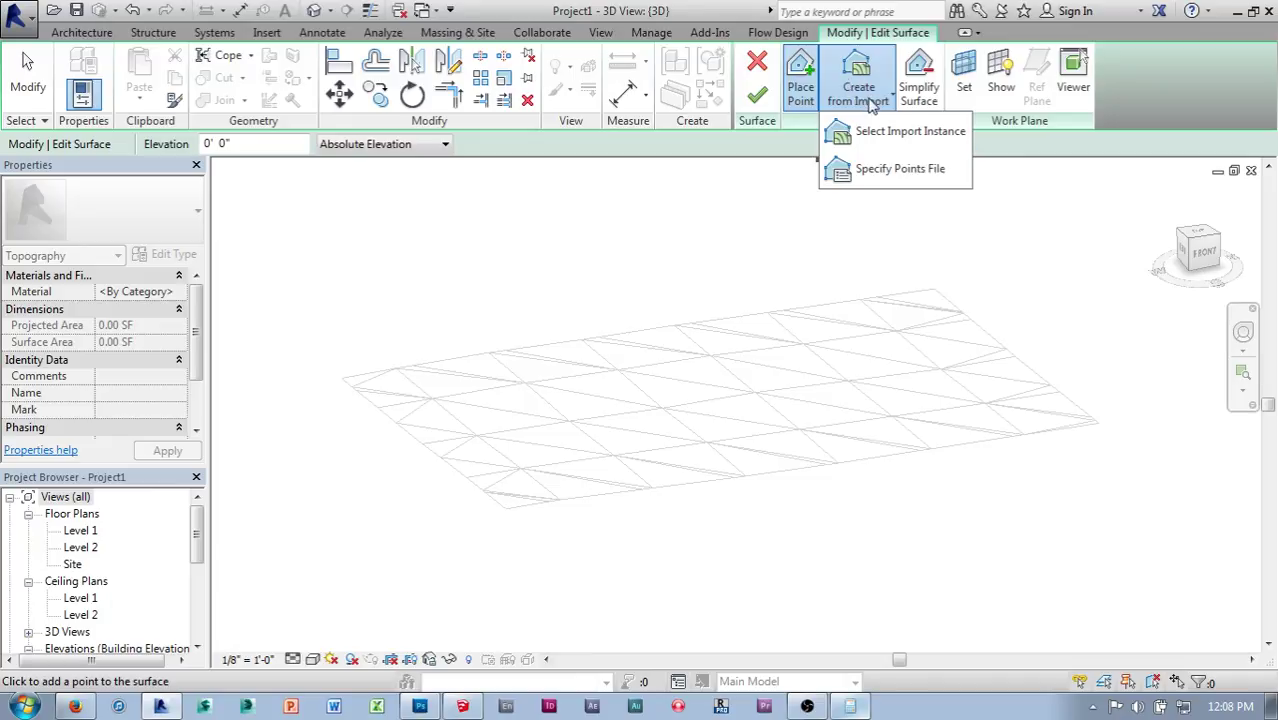
left_click(880, 136)
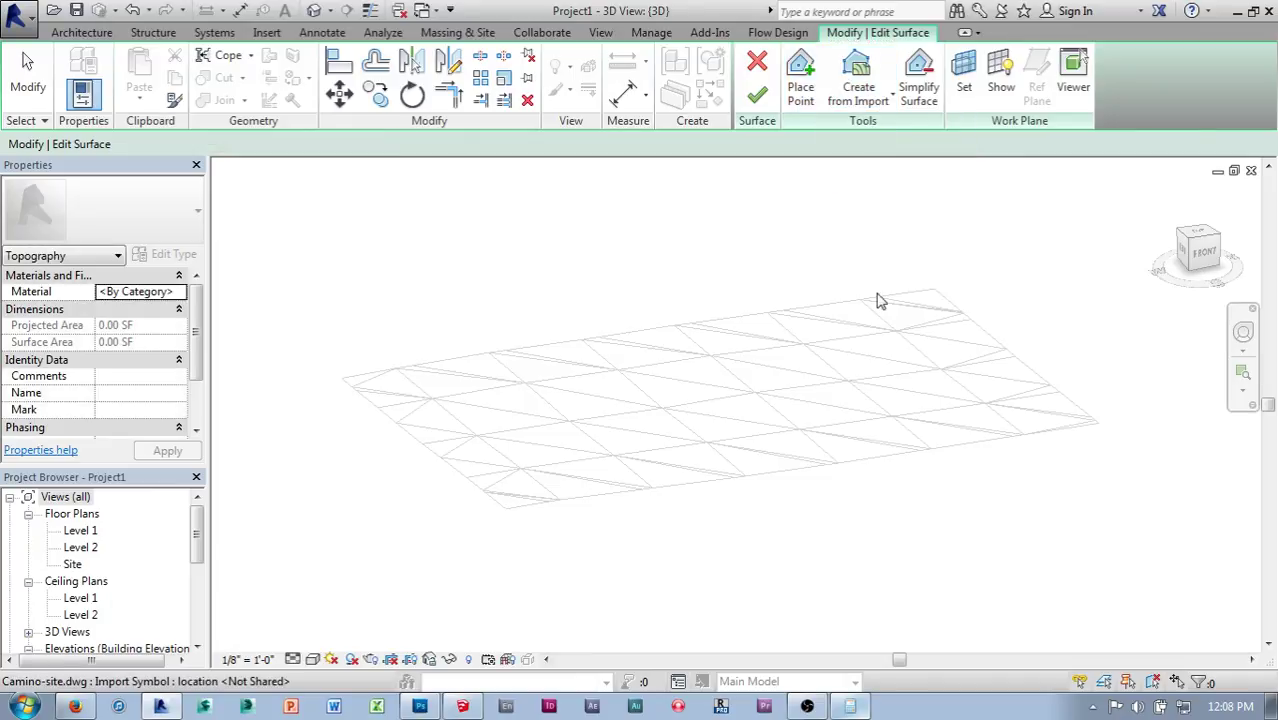
left_click(880, 302)
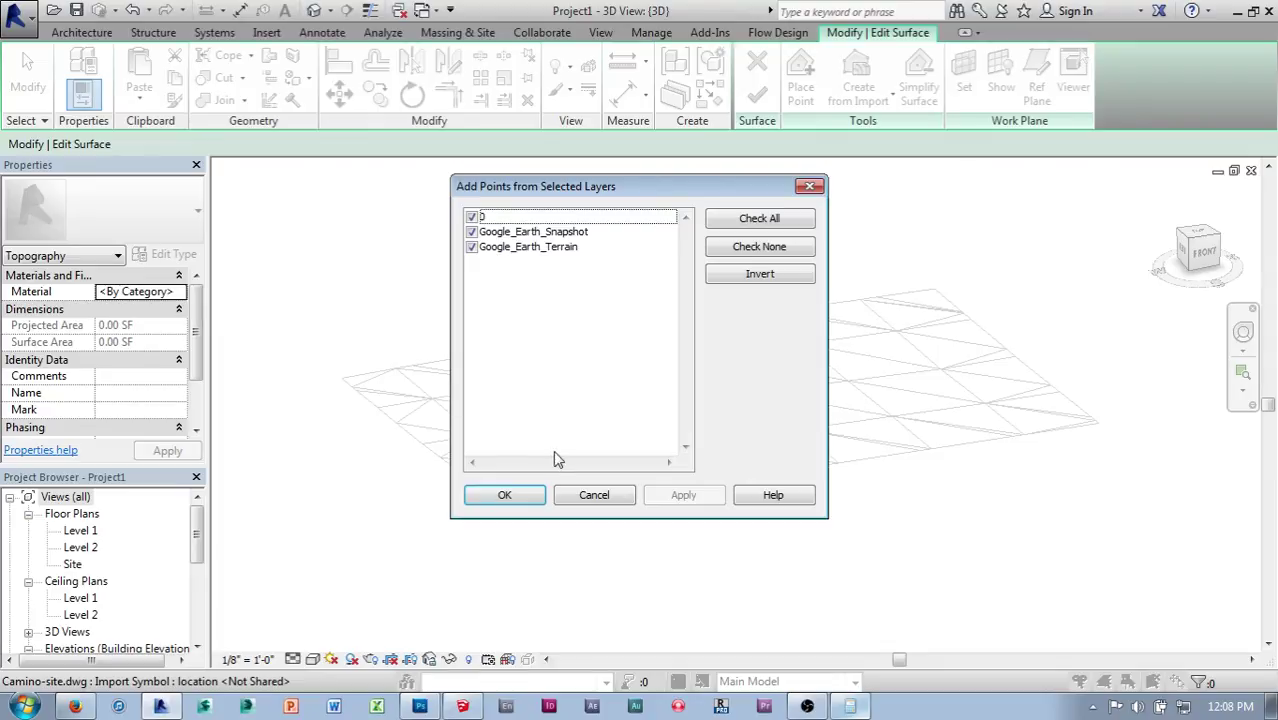
left_click(506, 496)
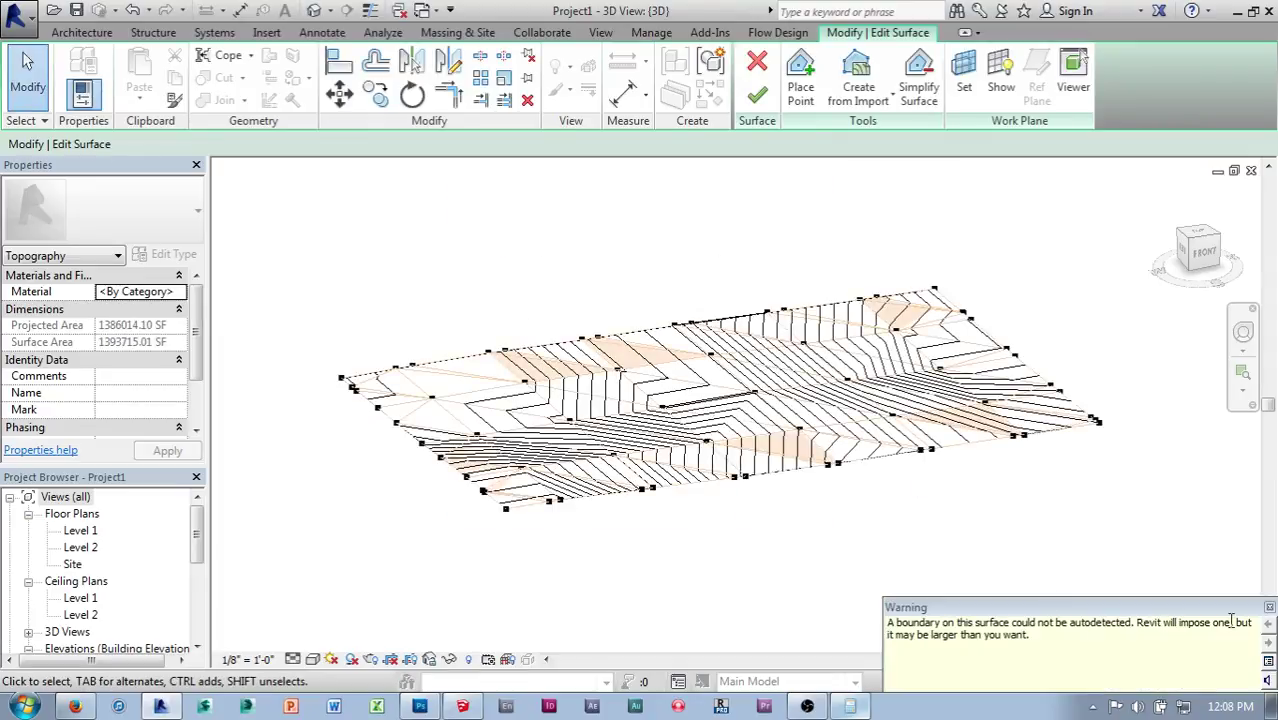
left_click(1269, 607)
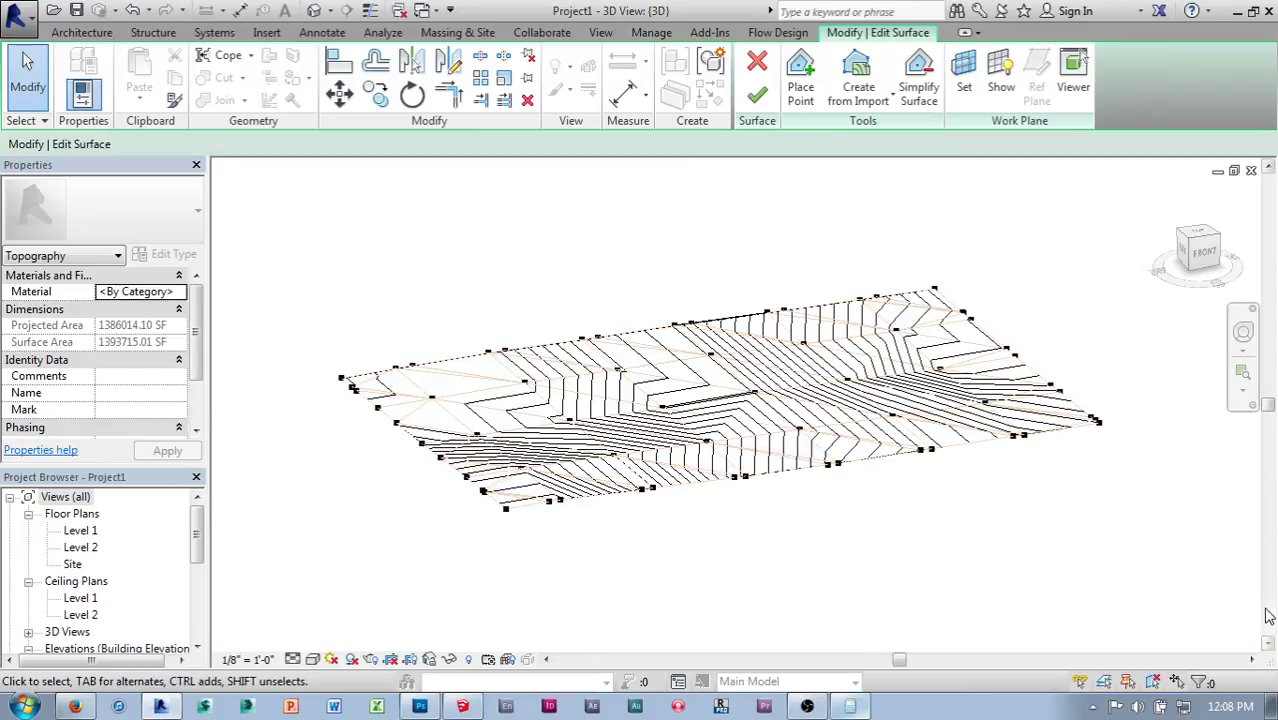
left_click(756, 98)
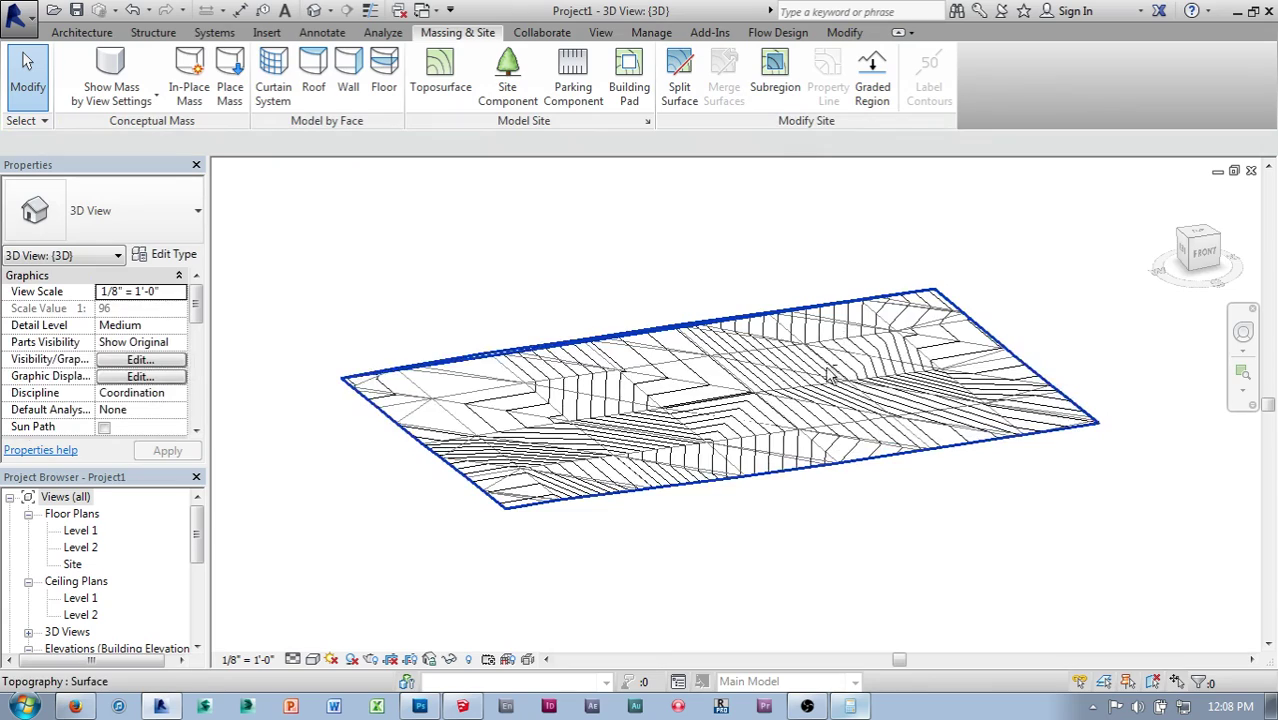
- Remove the imported Camino-site.dwg and orbit the 3D view to inspect the contoured toposurface
middle_click_drag(828, 374, 812, 477, "shift")
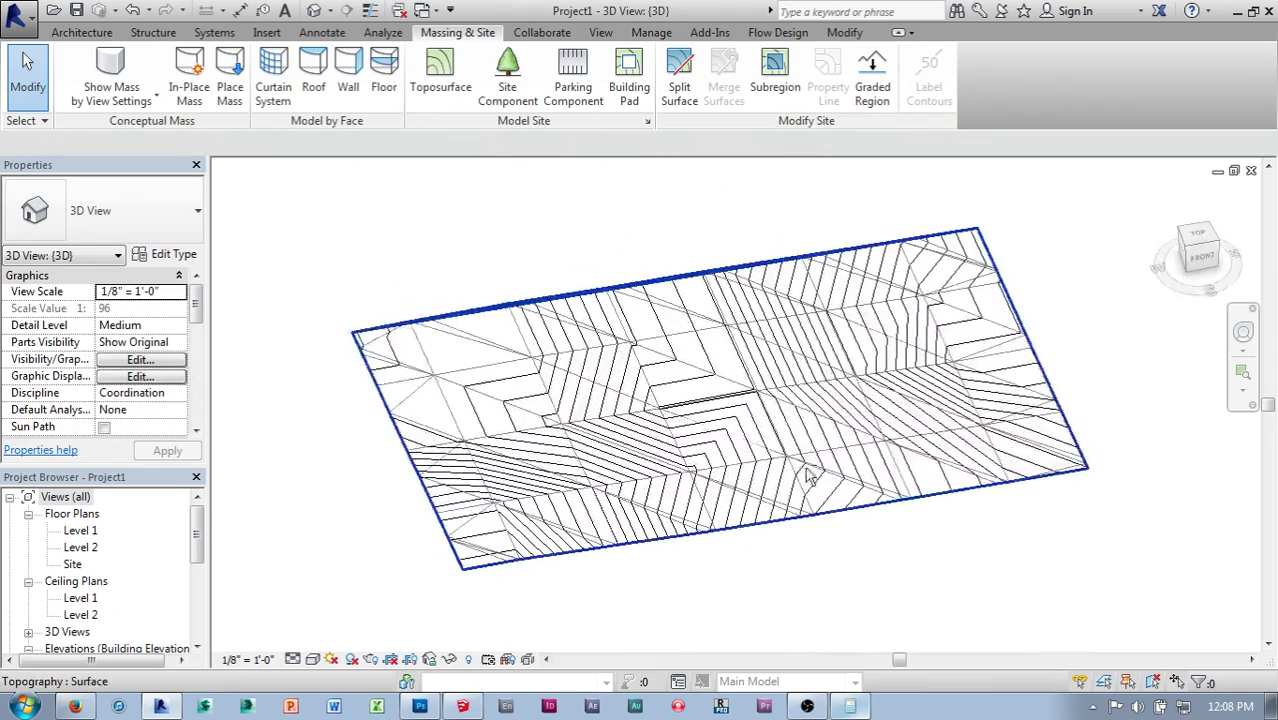
left_click(857, 259)
scroll(690, 448, "up", 5)
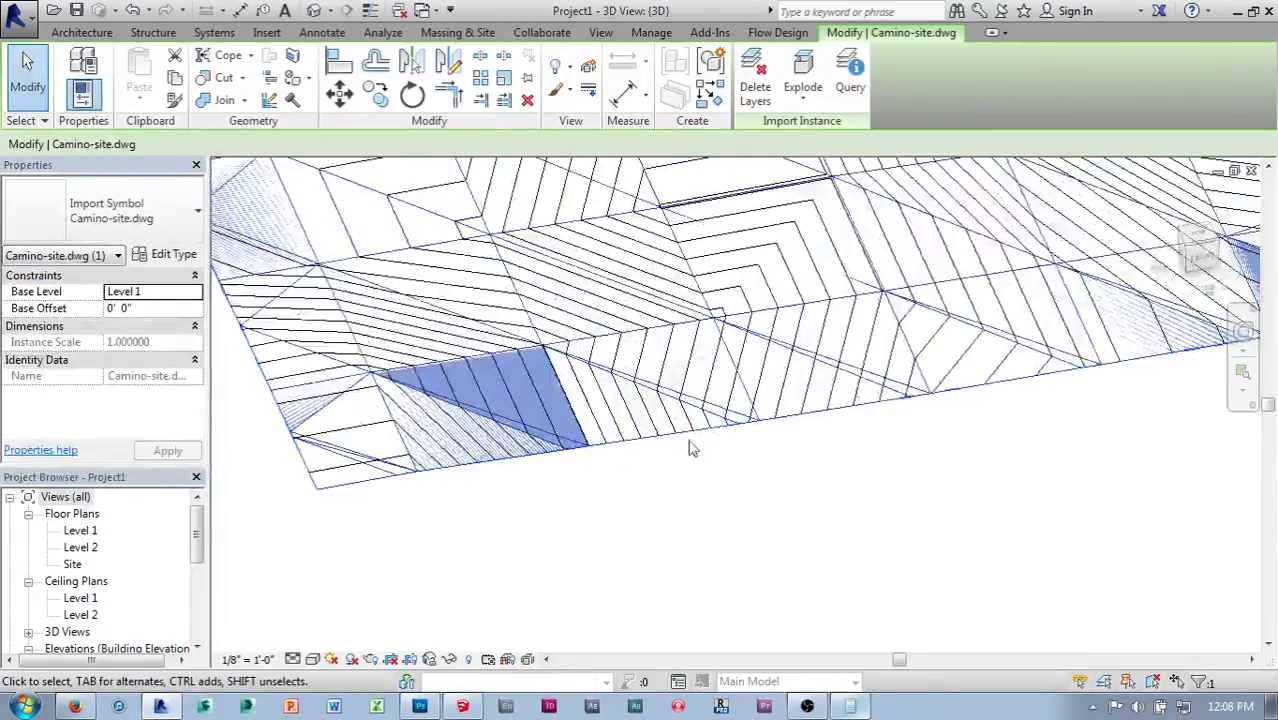
scroll(770, 579, "down", 5)
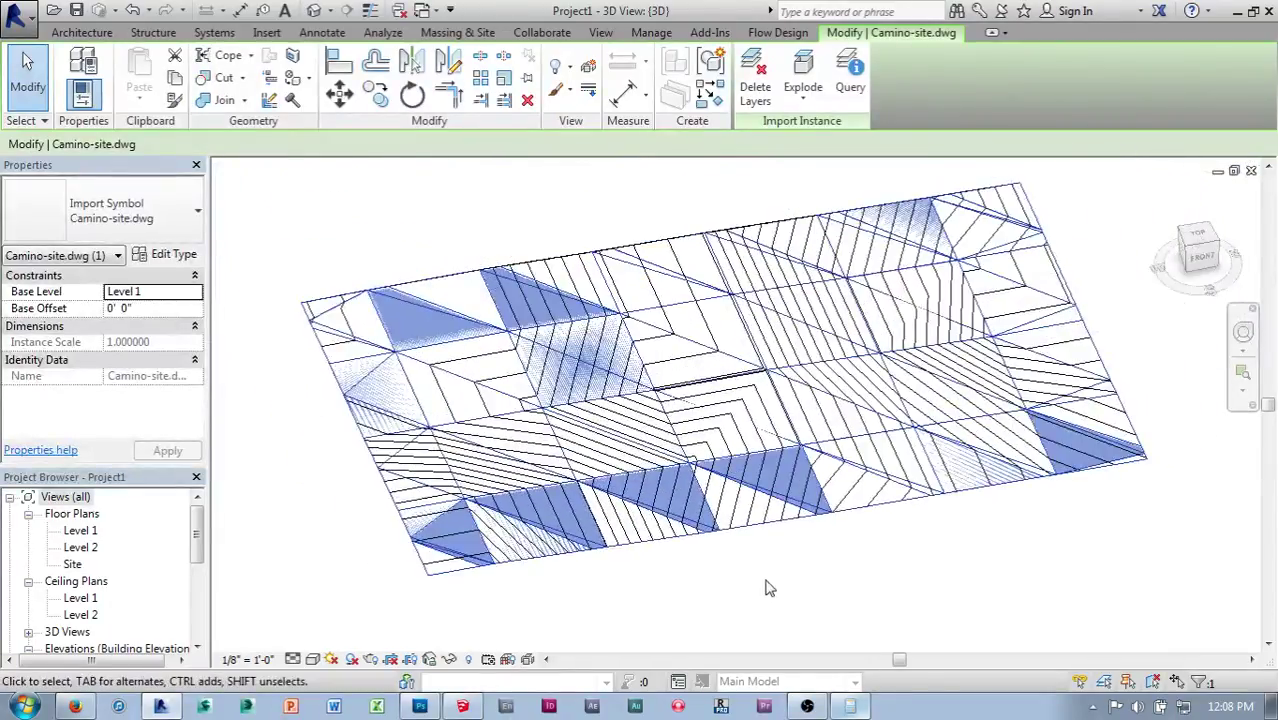
key("Escape")
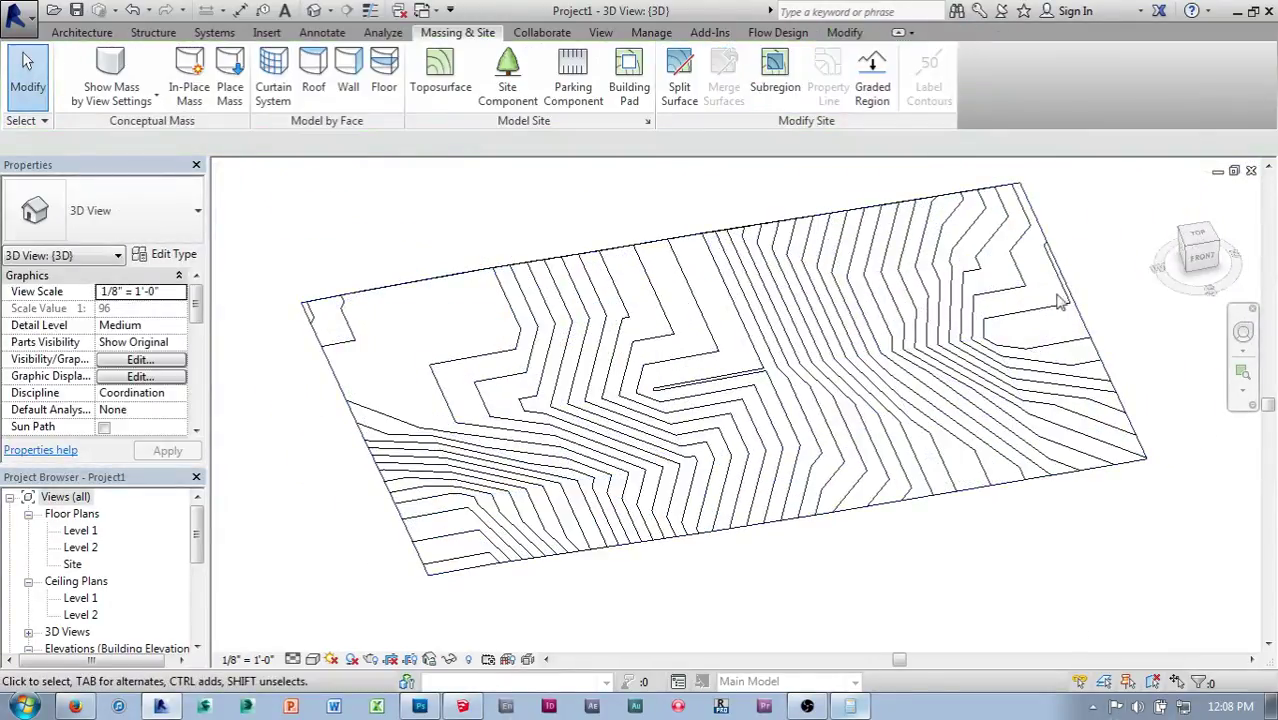
middle_click_drag(805, 530, 910, 400, "shift")
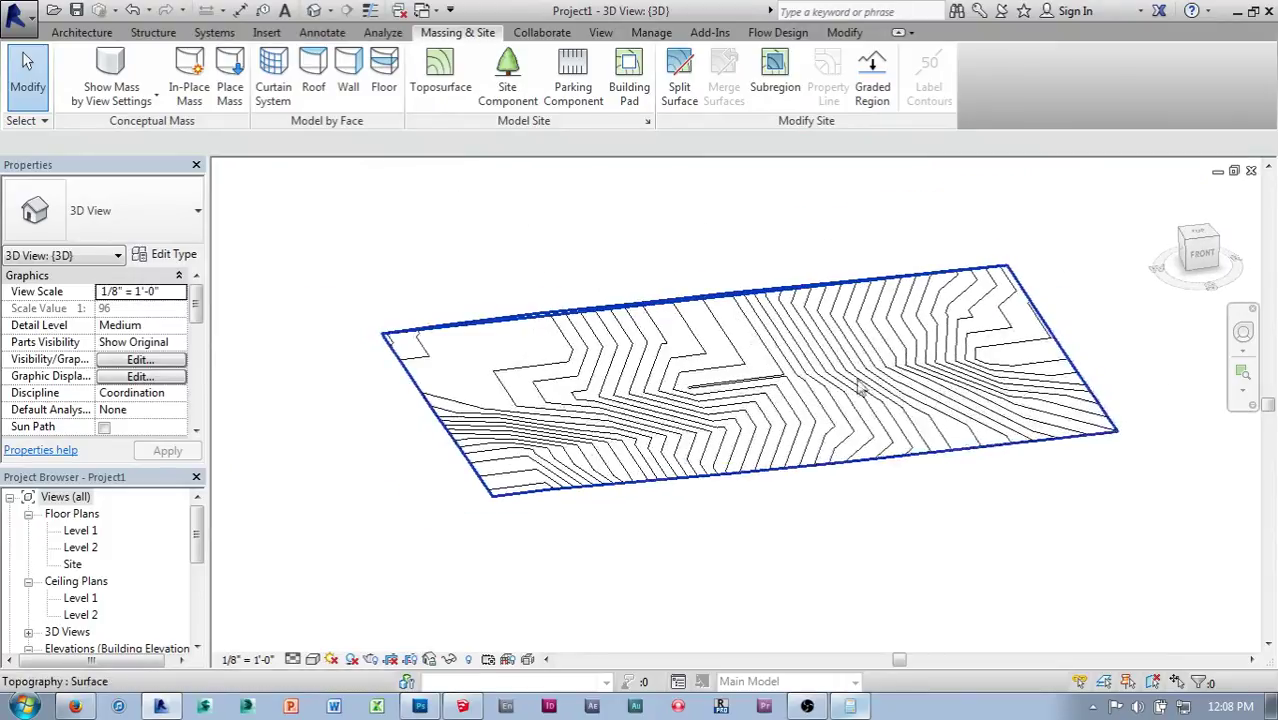
middle_click_drag(742, 380, 766, 380)
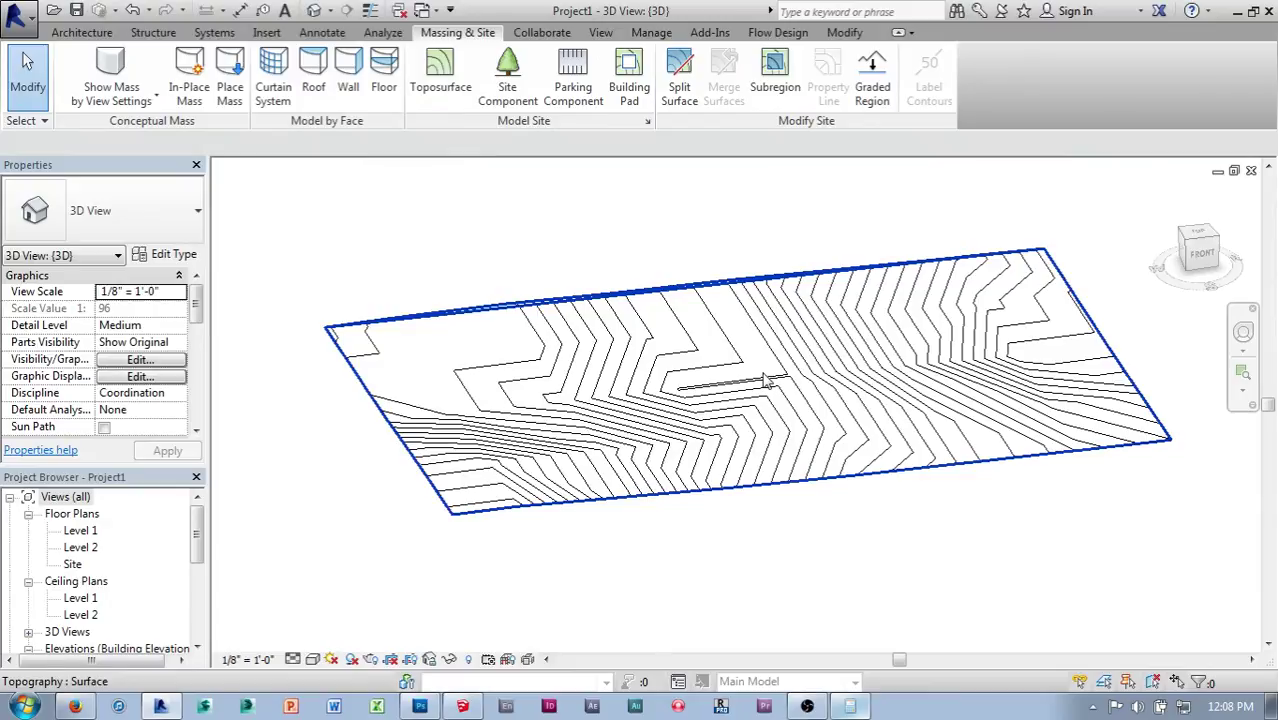